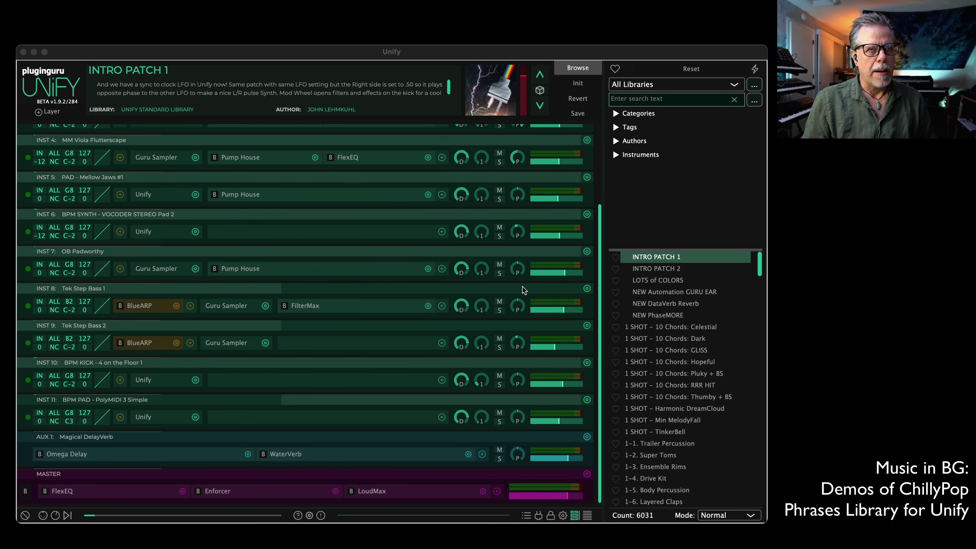
Swap INST 1's Guru Sampler for Serum, then close the Serum editor
scroll(330, 275, up, 5)
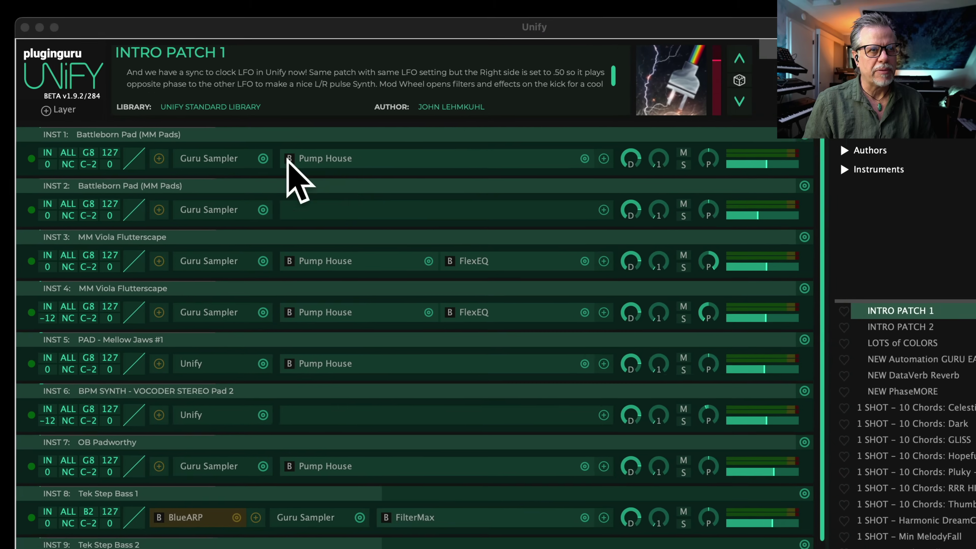
click(164, 150)
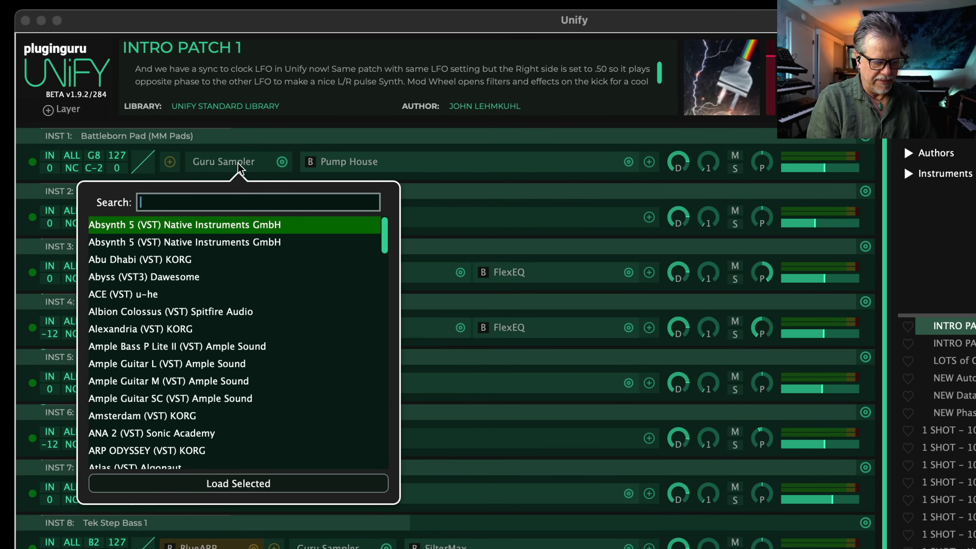
text(ser)
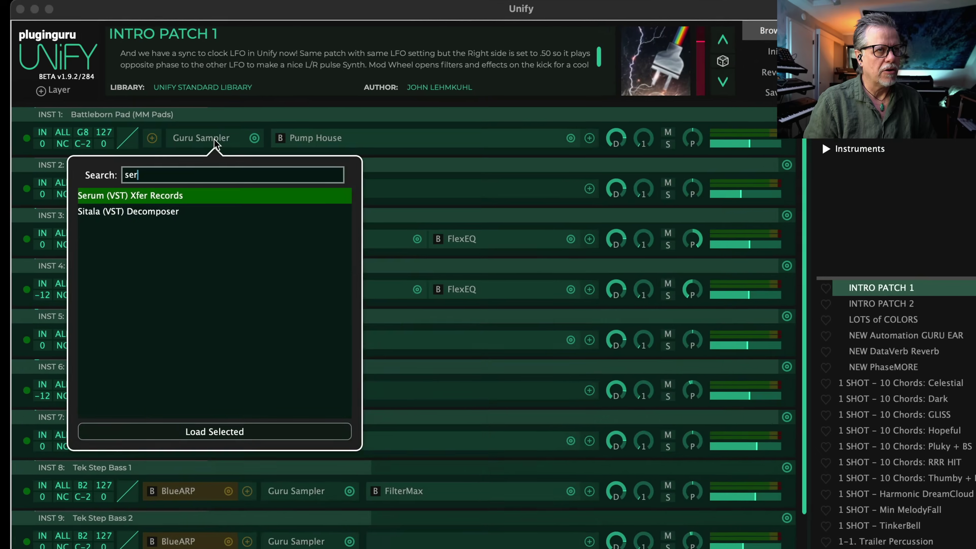
key(Return)
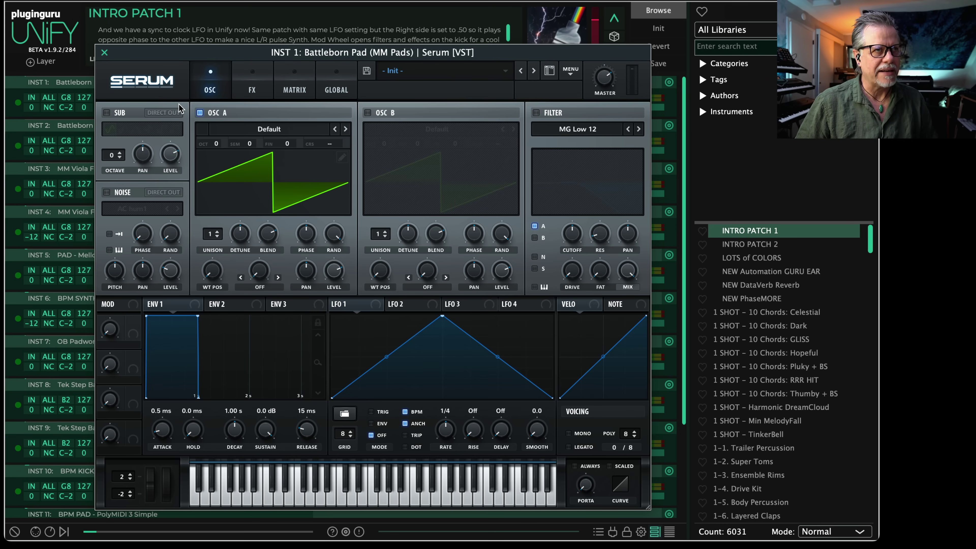
key(Escape)
Replace INST 1's Pump House effect with FabFilter Pro-R, then close its editor
click(269, 106)
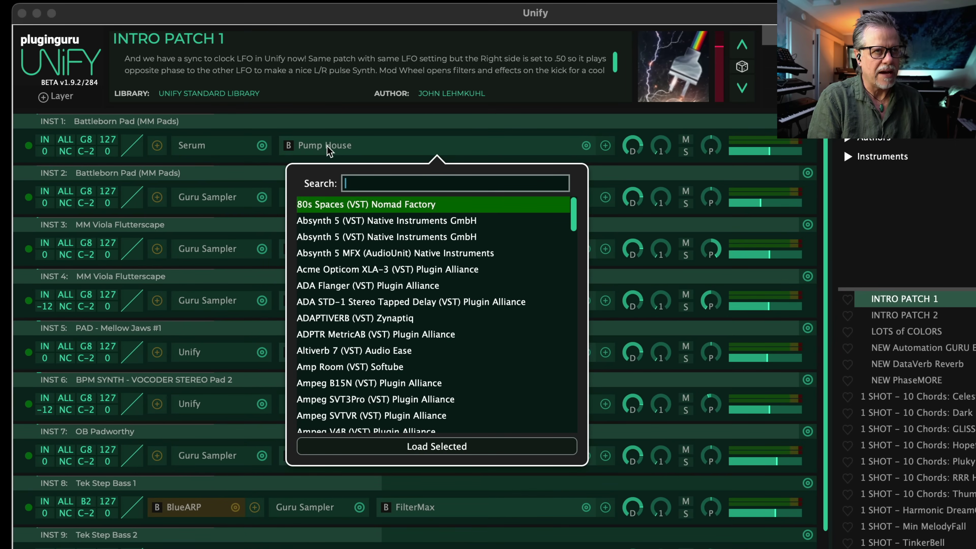
text(fab)
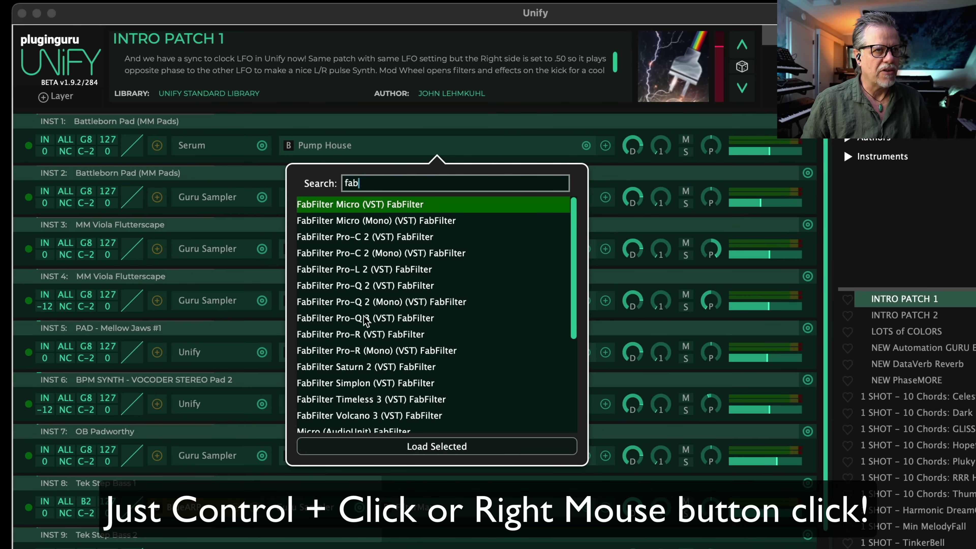
scroll(368, 288, down, 5)
scroll(367, 288, up, 4)
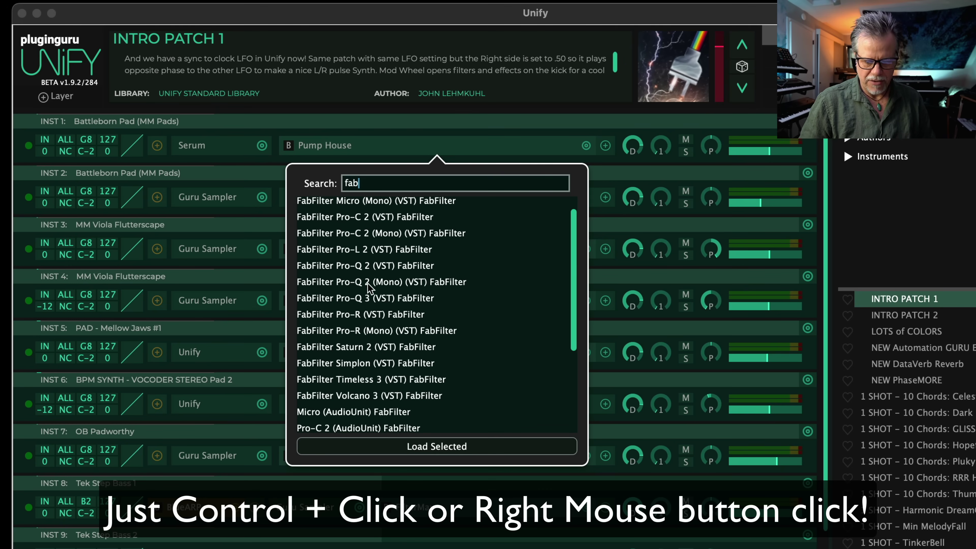
key(Down)
key(Down)
key(Down)
key(Down)
key(Down)
key(Down)
key(Down)
key(Down)
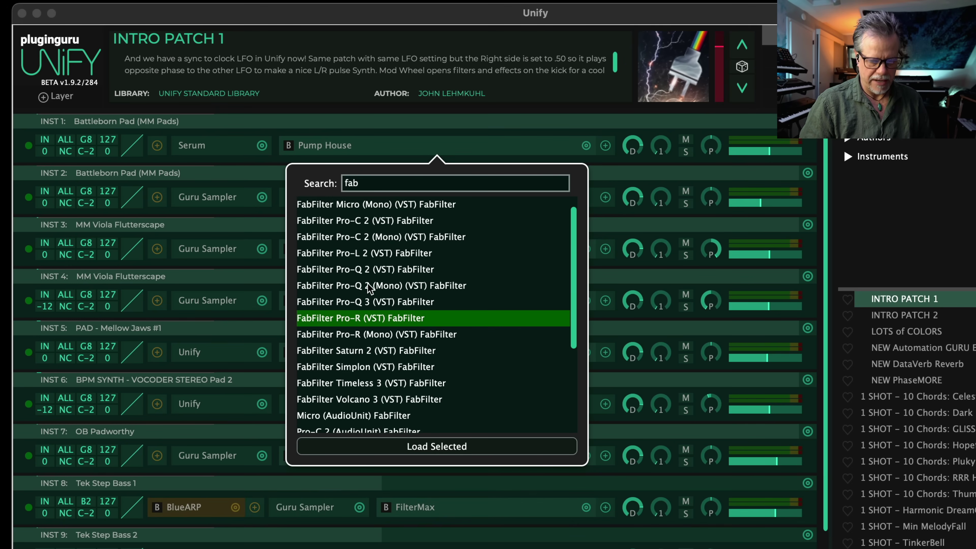
key(Return)
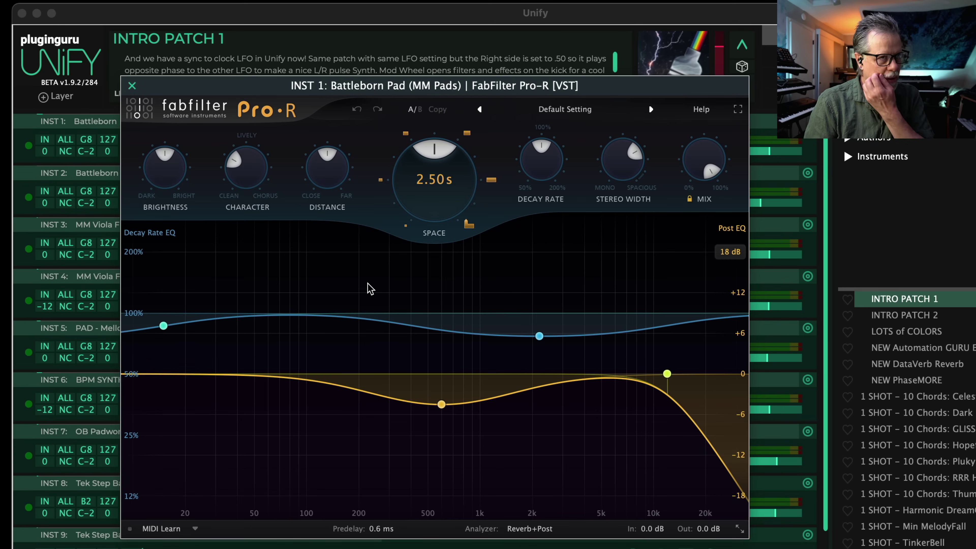
key(Escape)
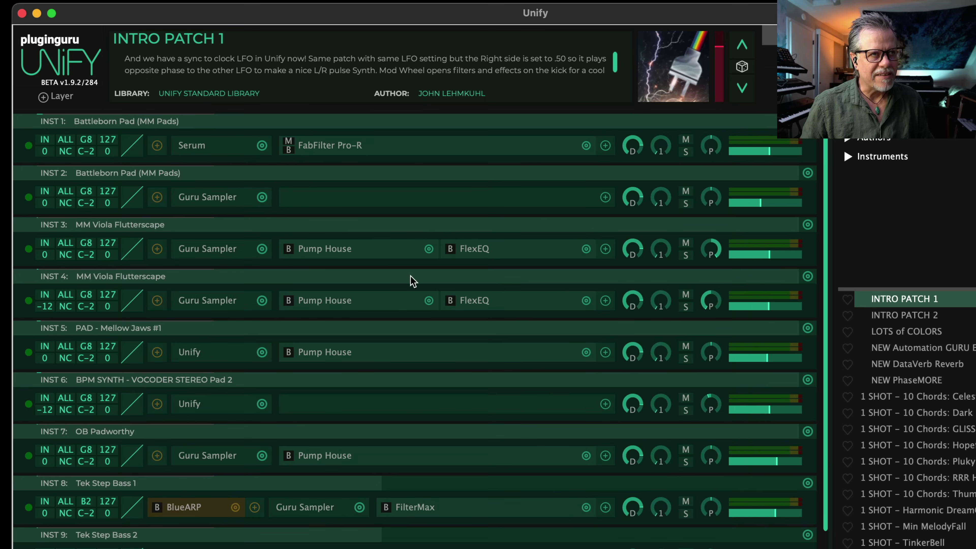
click(157, 145)
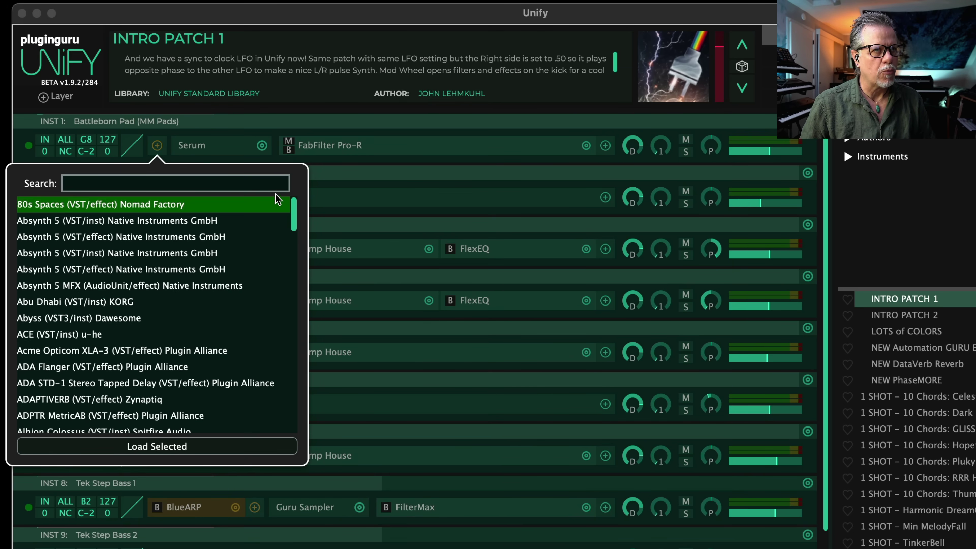
drag(294, 213, 291, 261)
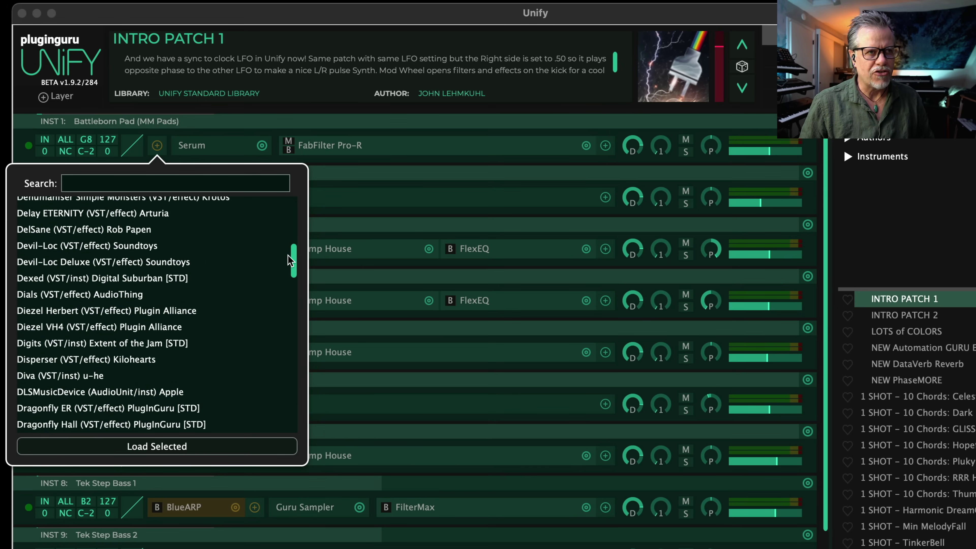
drag(289, 261, 293, 251)
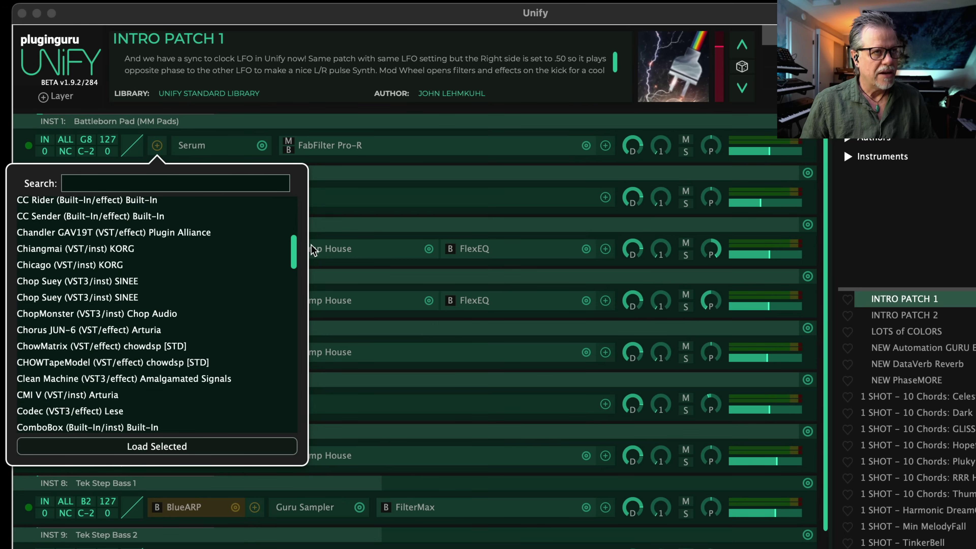
click(411, 150)
click(412, 149)
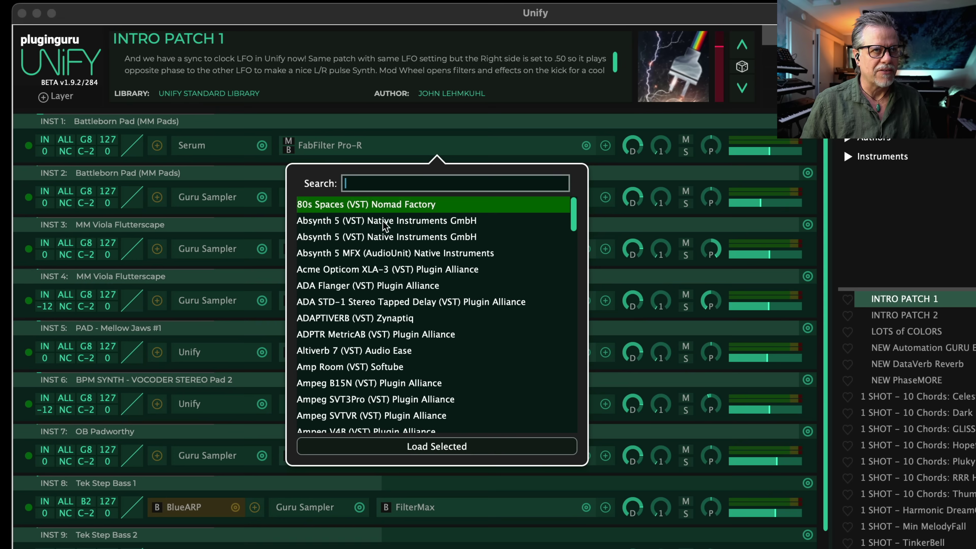
scroll(401, 361, down, 5)
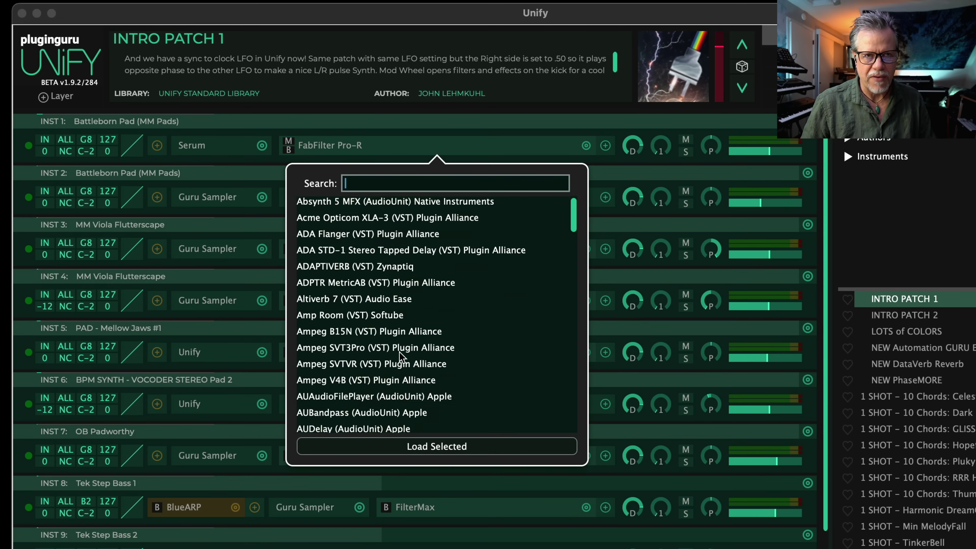
click(516, 134)
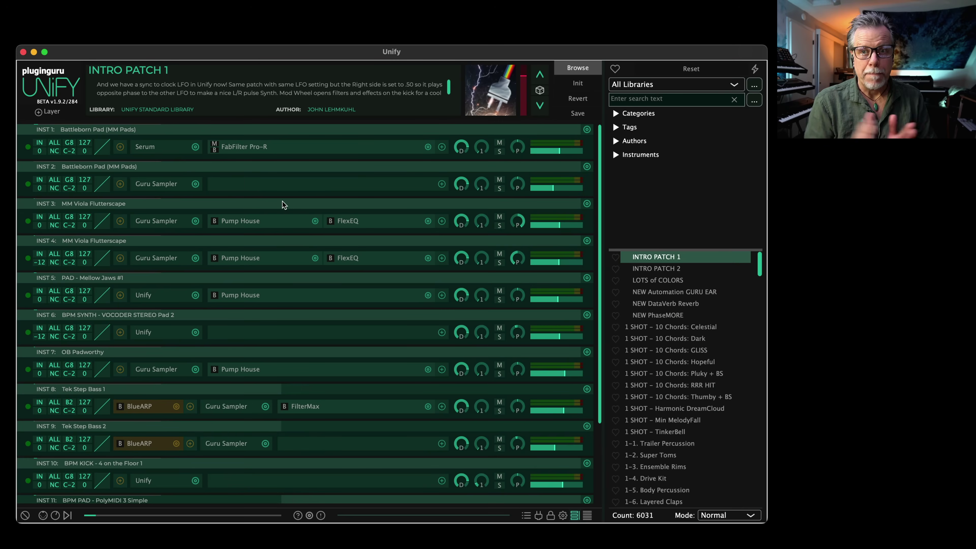
click(199, 150)
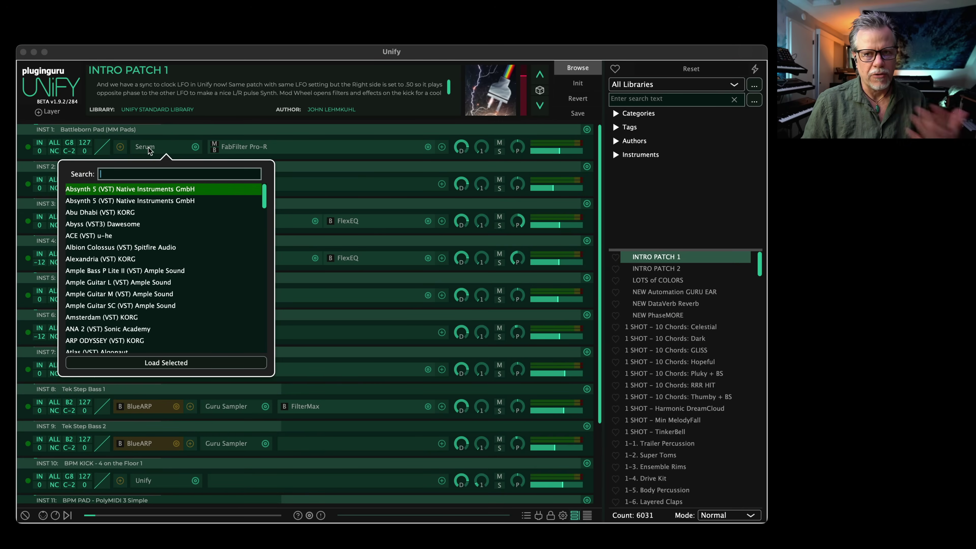
click(257, 57)
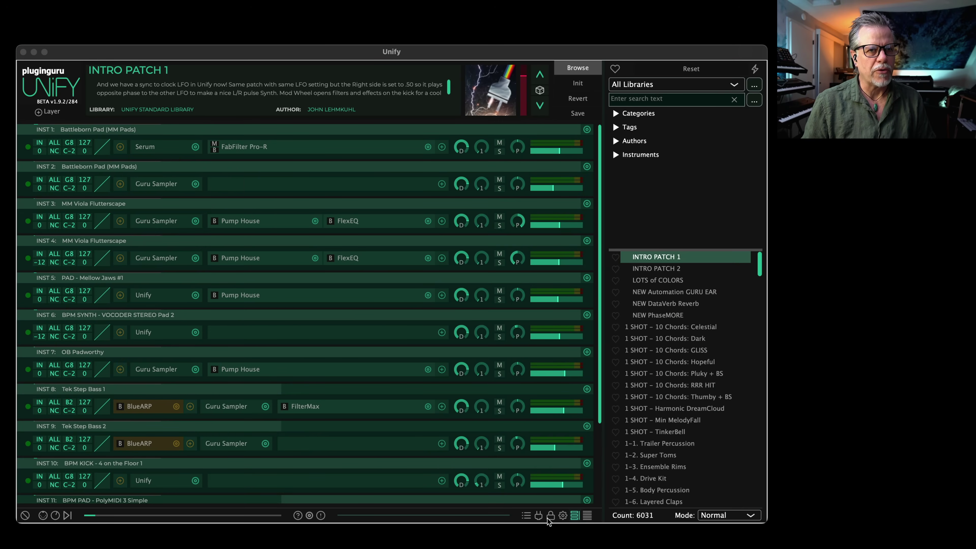
click(540, 515)
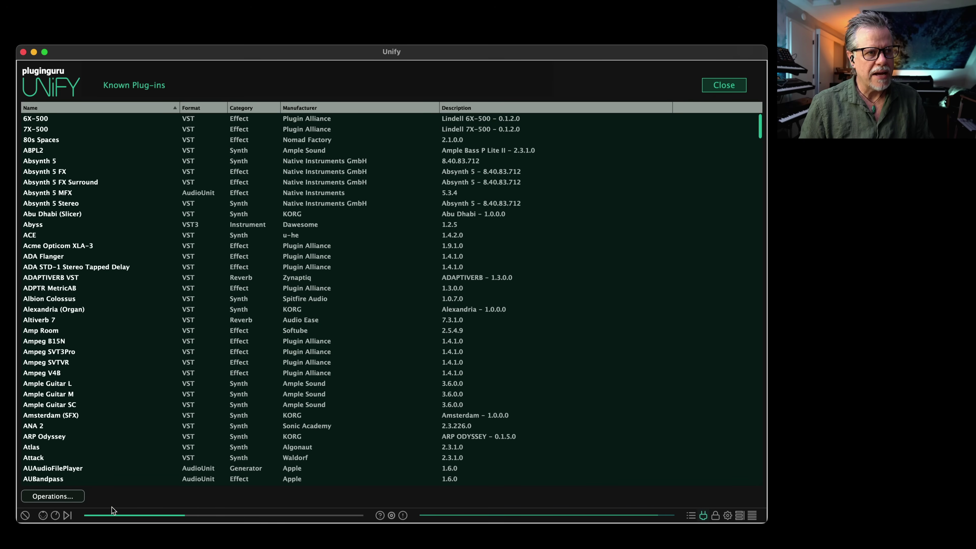
click(57, 495)
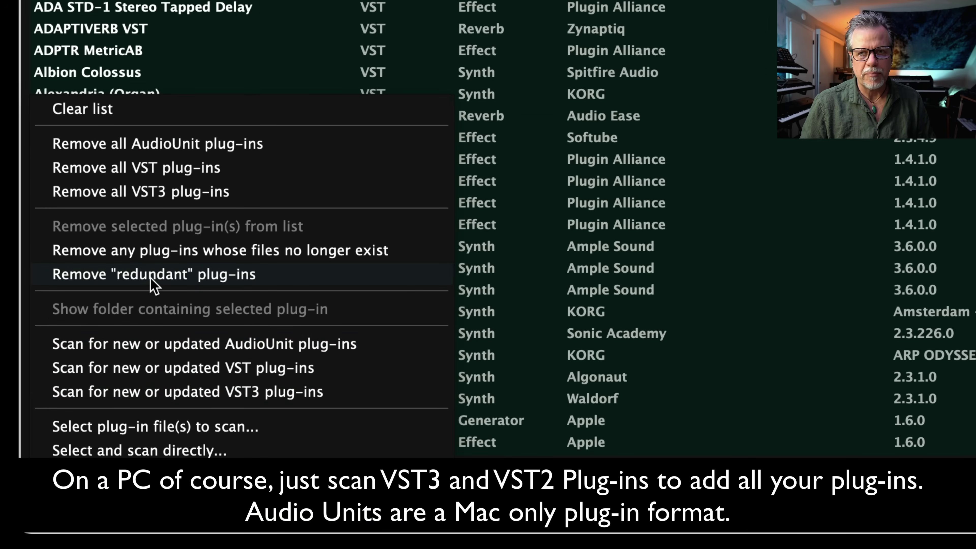
click(153, 282)
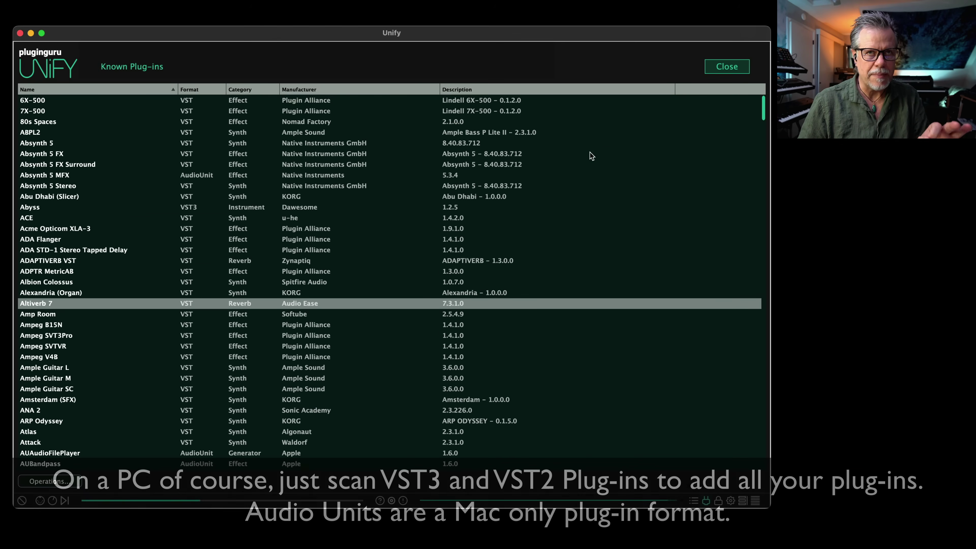
click(726, 66)
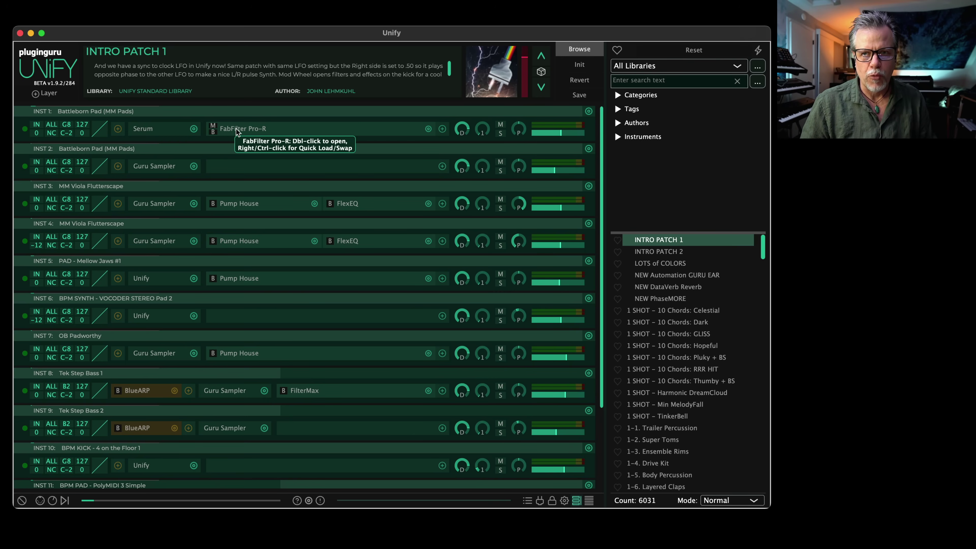
Reload INTRO PATCH 1 from Pro-R's Quick Load/Swap list, then load INTRO PATCH 2 from the browser
right_click(250, 133)
click(654, 244)
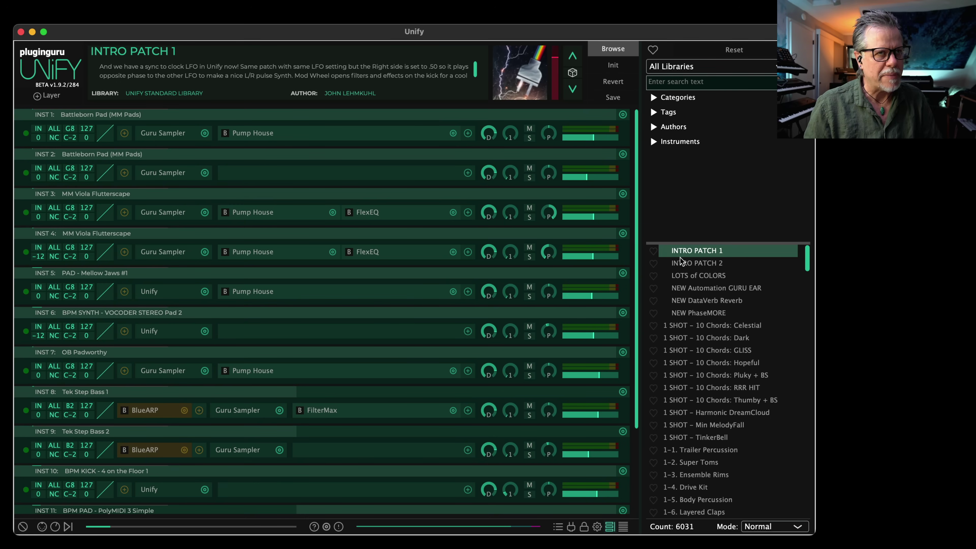
scroll(344, 317, down, 3)
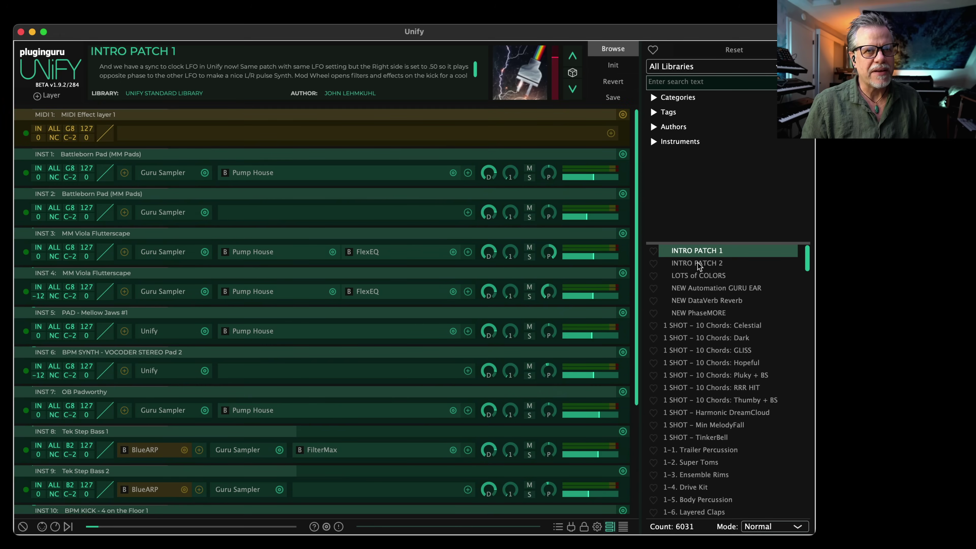
click(720, 266)
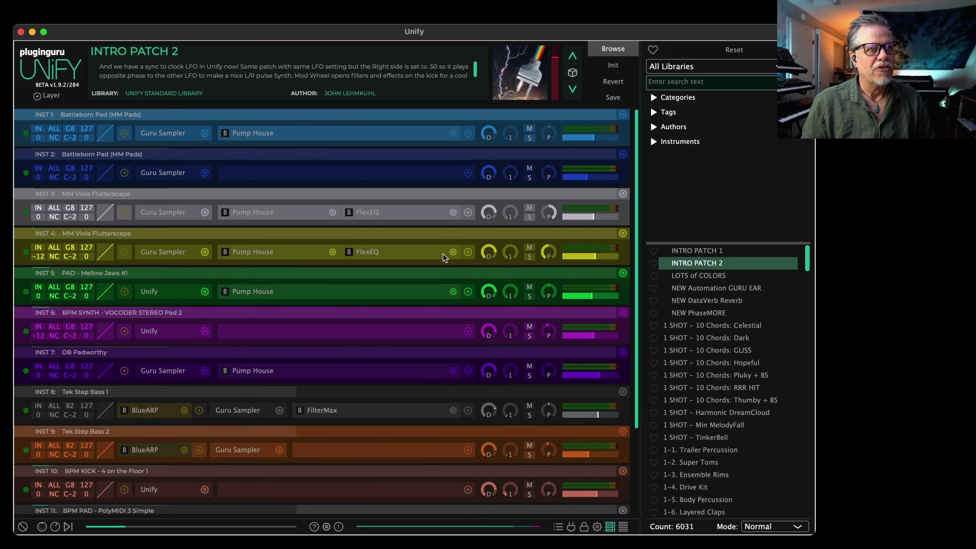
scroll(443, 254, down, 1)
scroll(445, 258, down, 4)
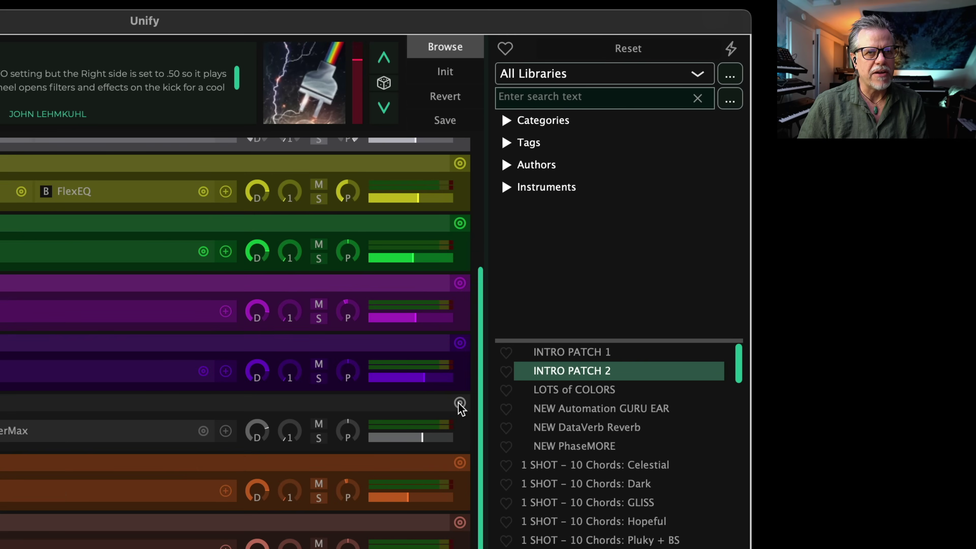
click(459, 404)
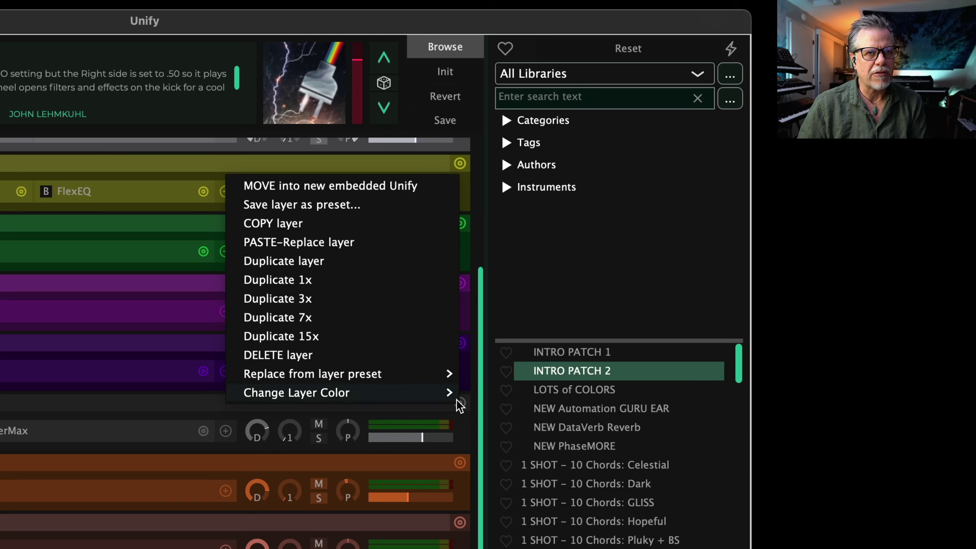
mouse_move(271, 396)
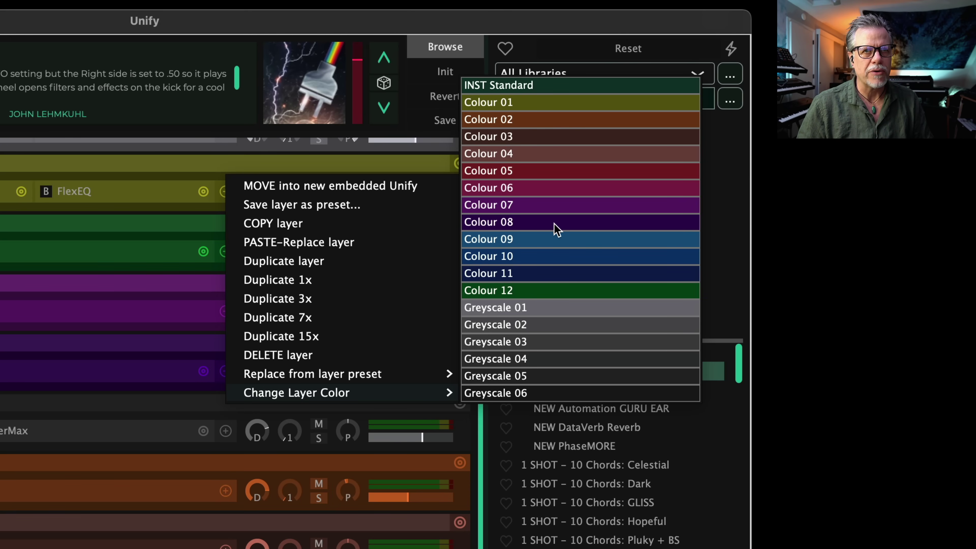
click(497, 246)
click(244, 420)
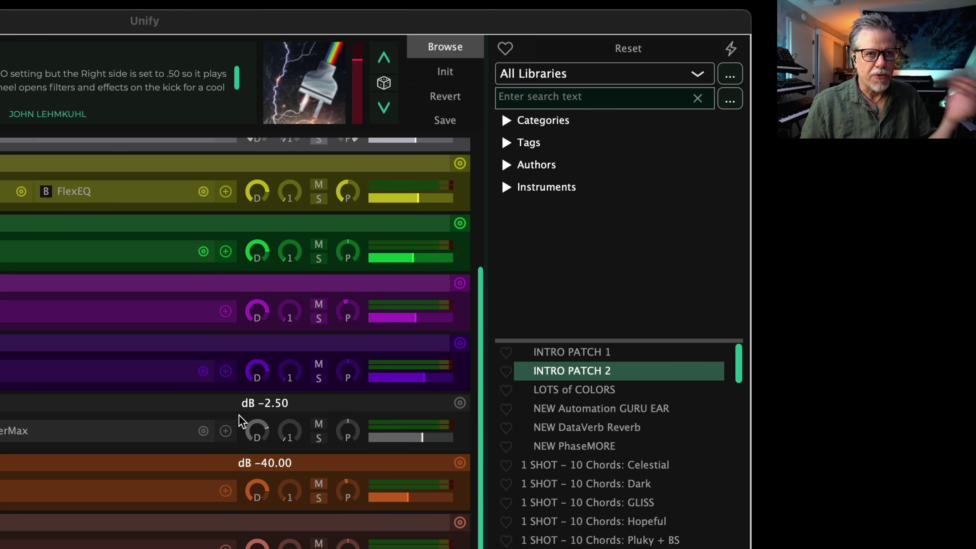
mouse_move(255, 442)
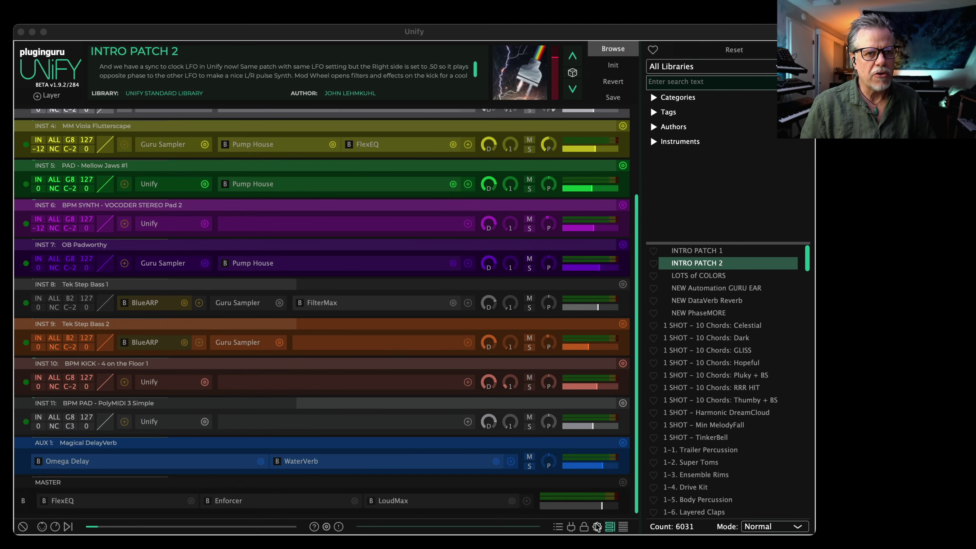
Open the Settings page, then close it to return to the INTRO PATCH 2 layers
click(597, 527)
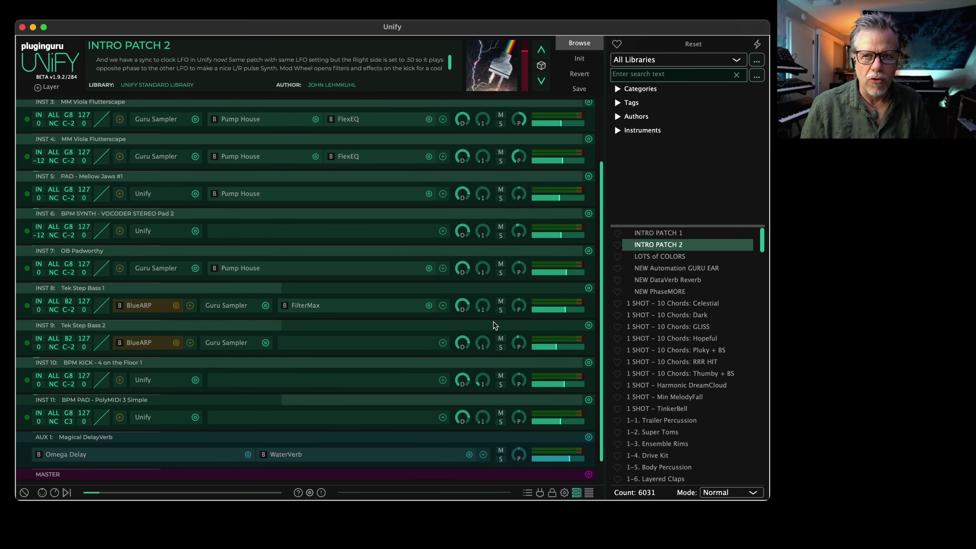
click(563, 493)
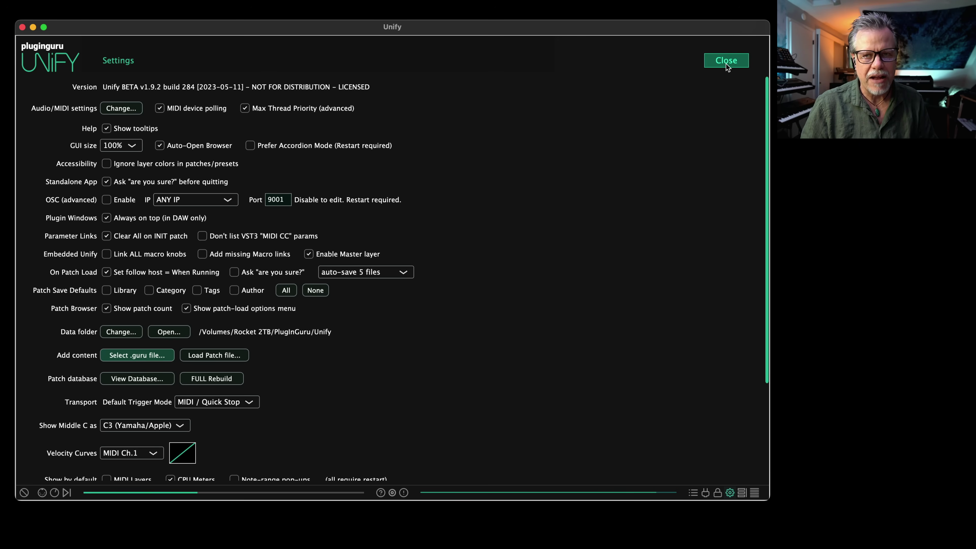
click(708, 65)
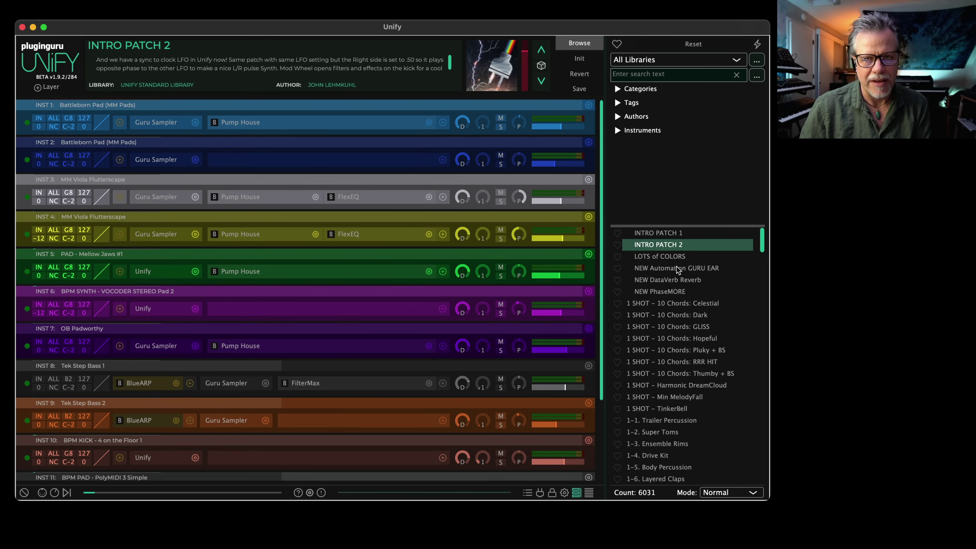
Load NEW Automation GURU EAR, open its Hive synth, and open the Reverb Amount macro editor
click(664, 270)
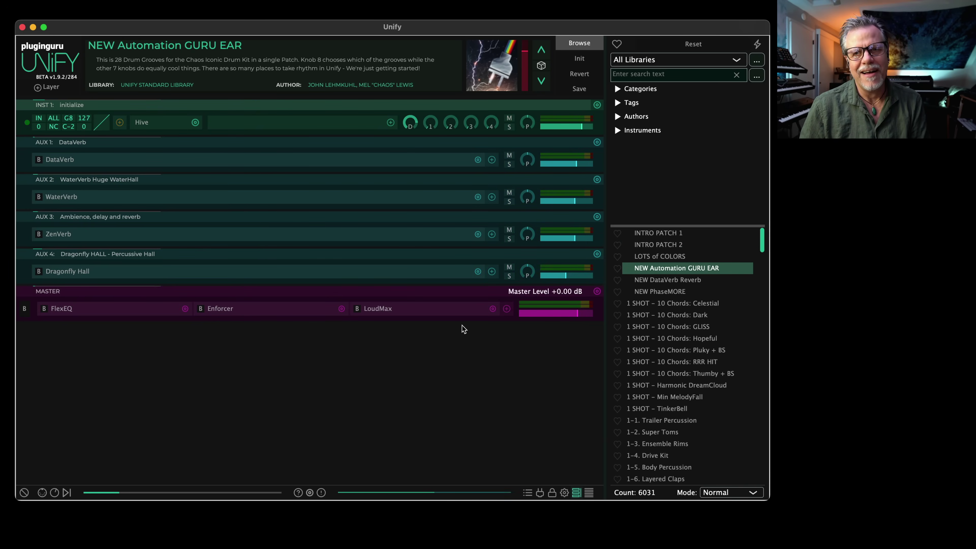
click(145, 124)
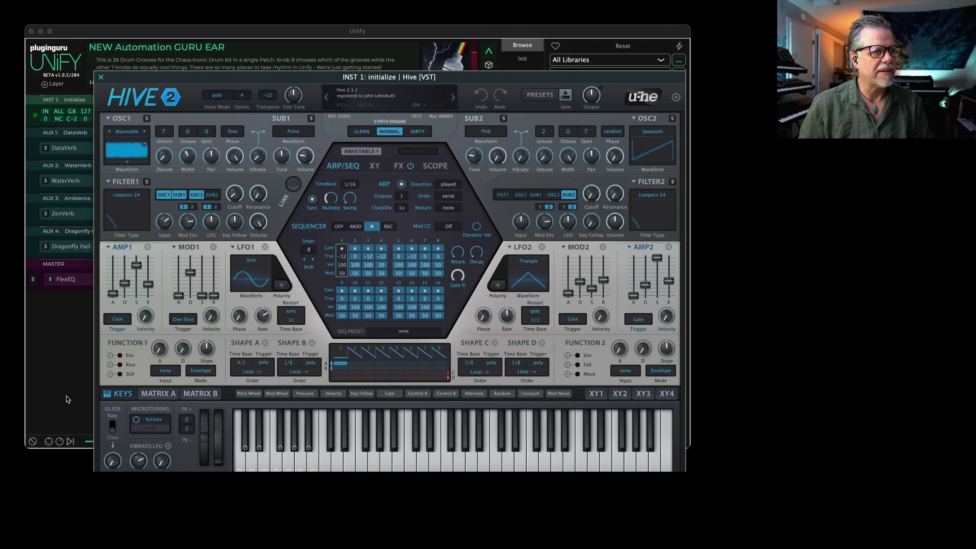
click(60, 442)
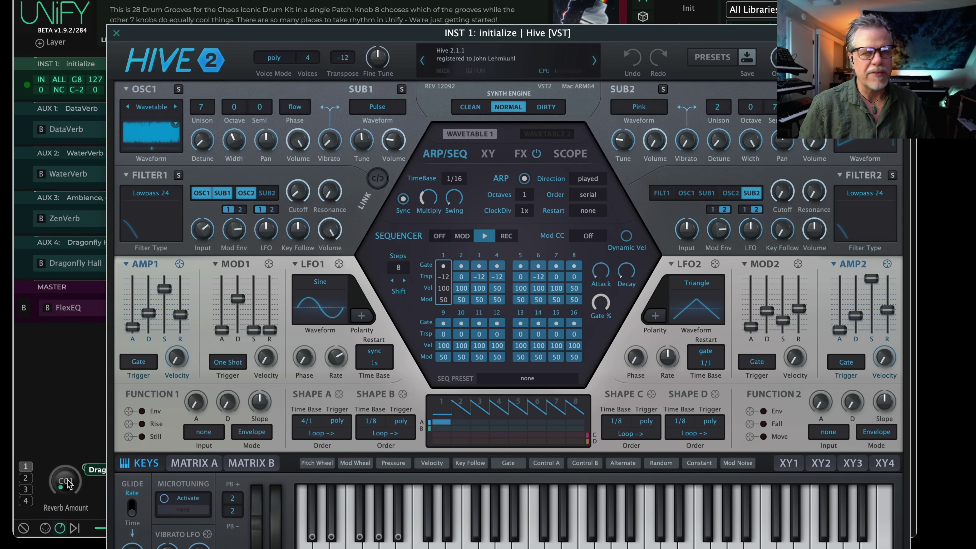
click(68, 483)
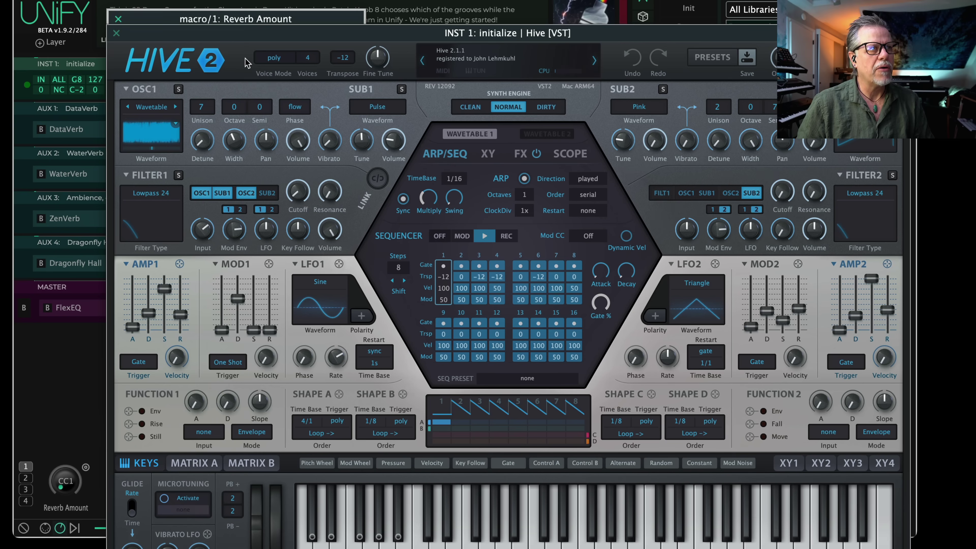
Arrange the Hive and Reverb Amount editor windows side by side
drag(245, 34, 514, 7)
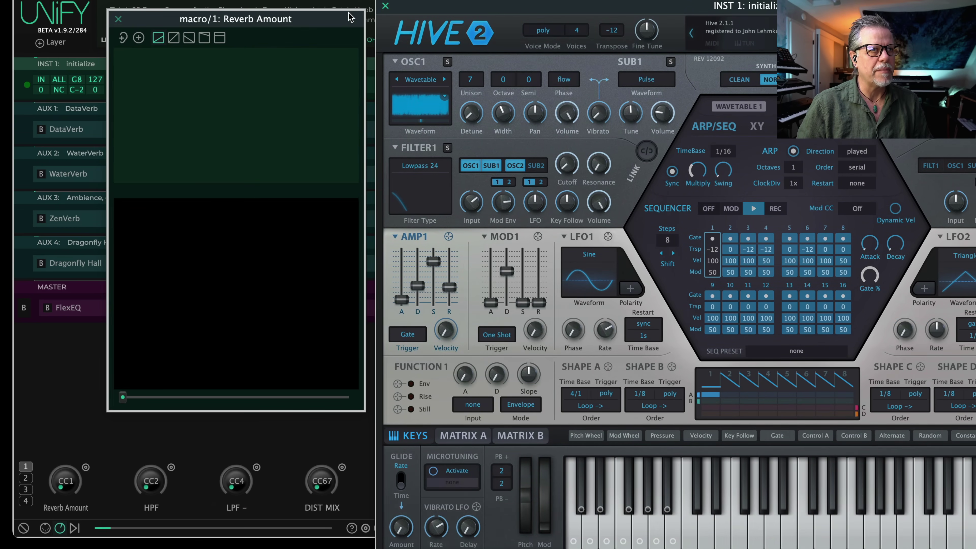
drag(326, 23, 217, 0)
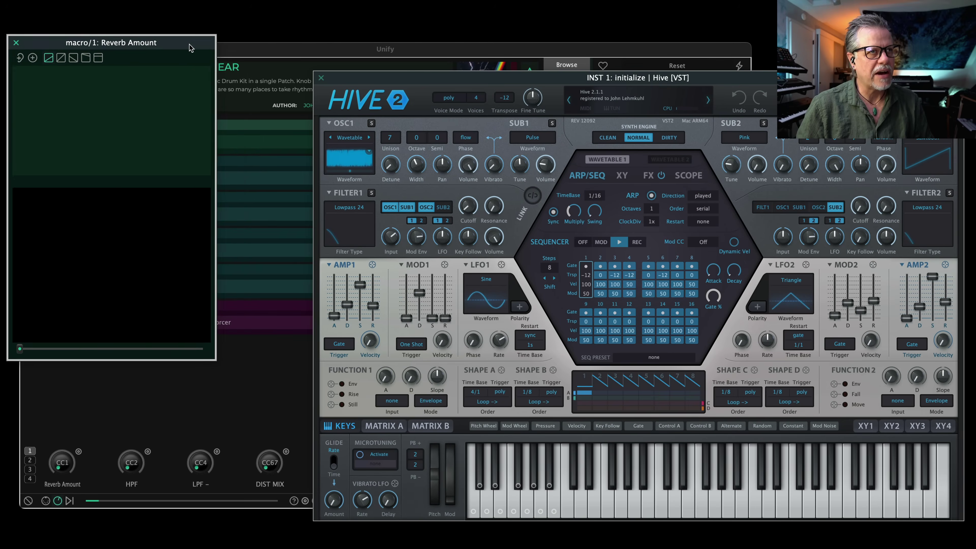
drag(38, 0, 54, 20)
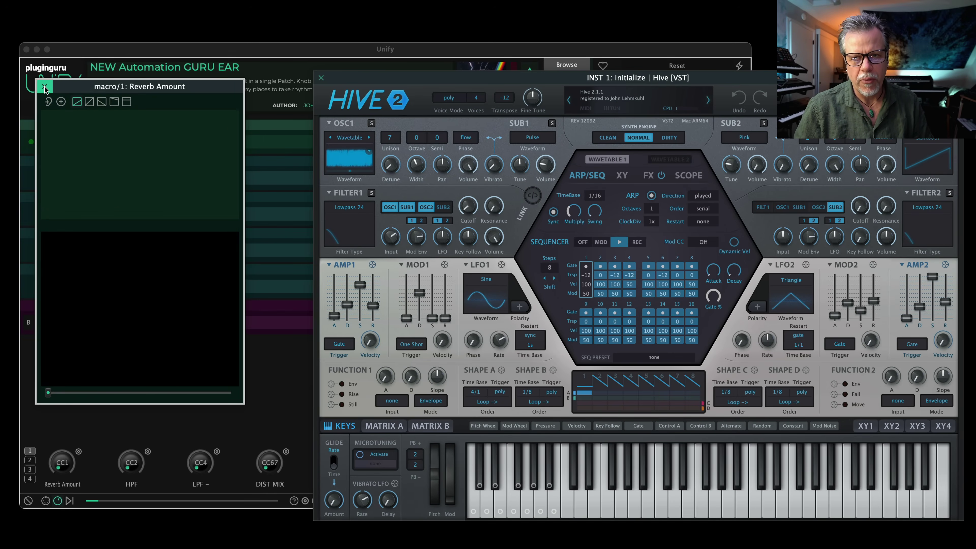
Close the Reverb Amount editor and INITIALIZE the first macro knob to a blank Macro1
click(44, 87)
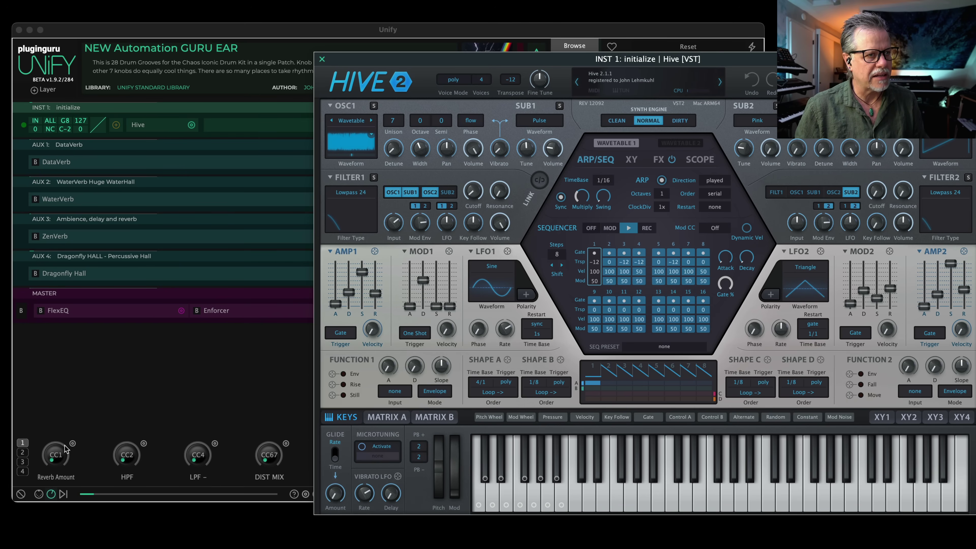
click(73, 444)
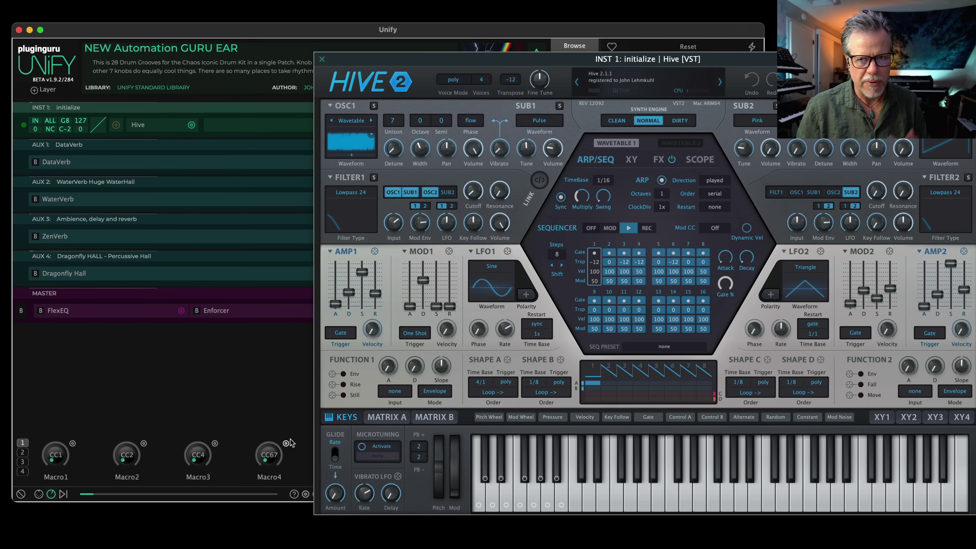
click(144, 444)
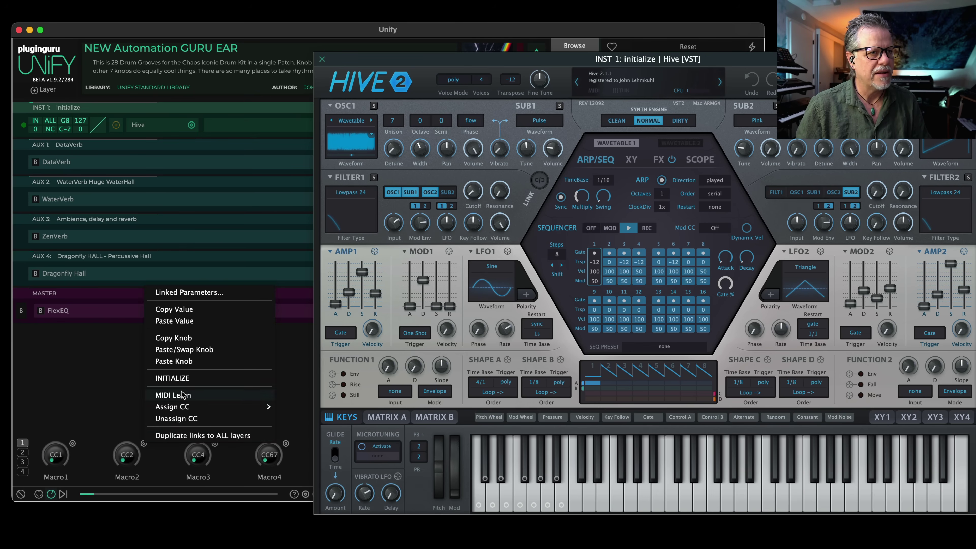
click(172, 378)
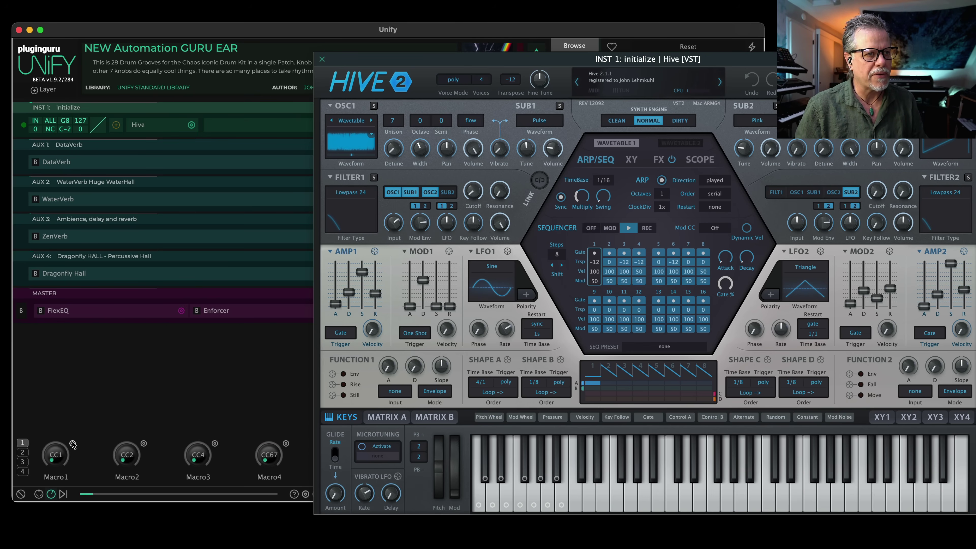
Open the Macro1 editor and position it to the left of the Hive window
double_click(59, 457)
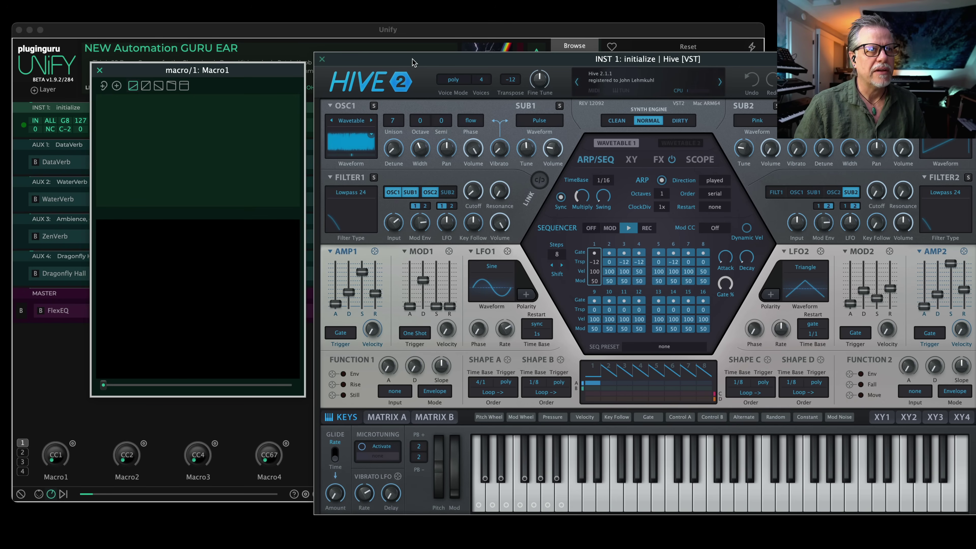
drag(413, 62, 279, 65)
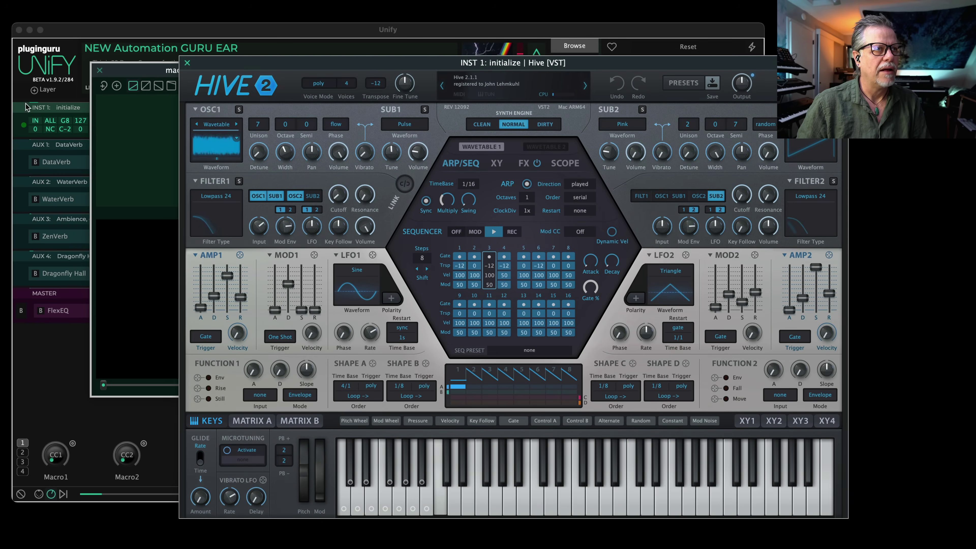
drag(133, 73, 35, 121)
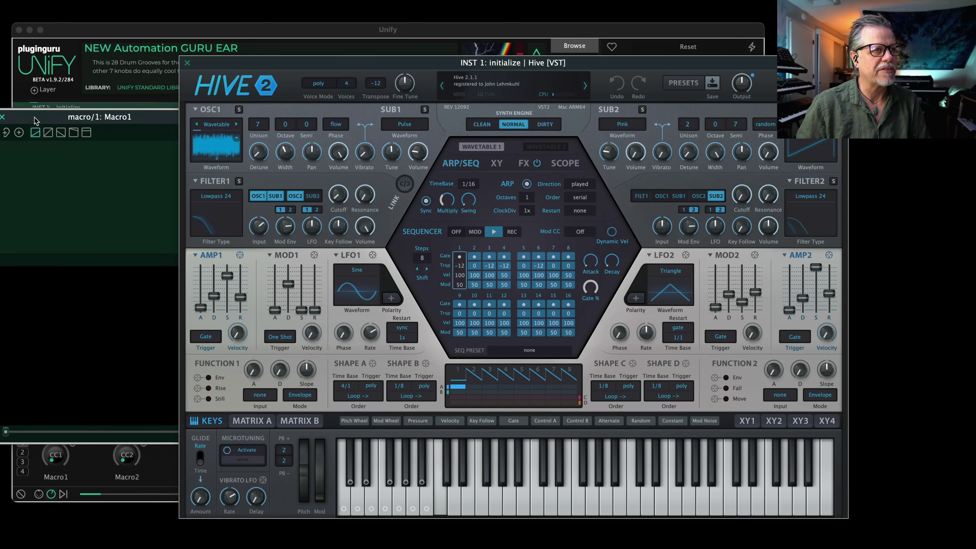
drag(253, 66, 292, 58)
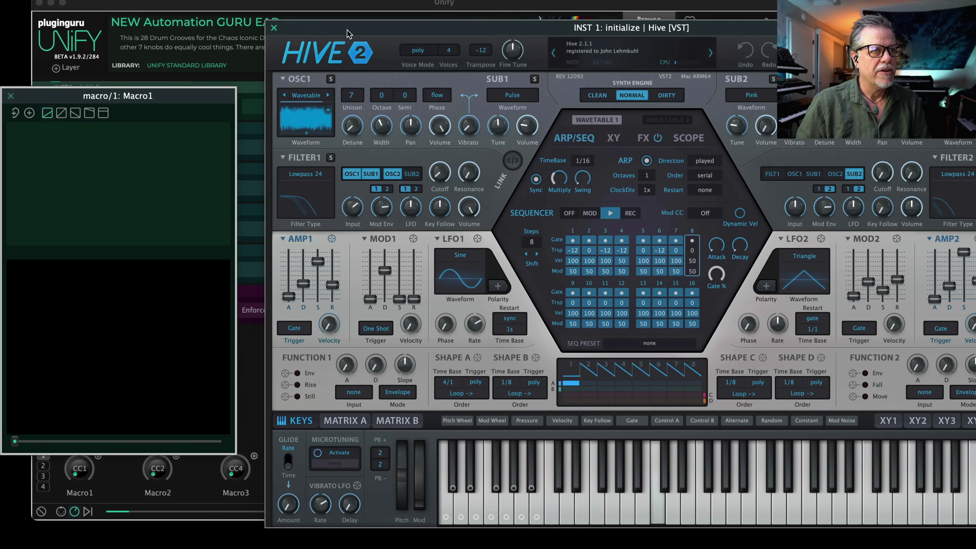
drag(346, 34, 316, 27)
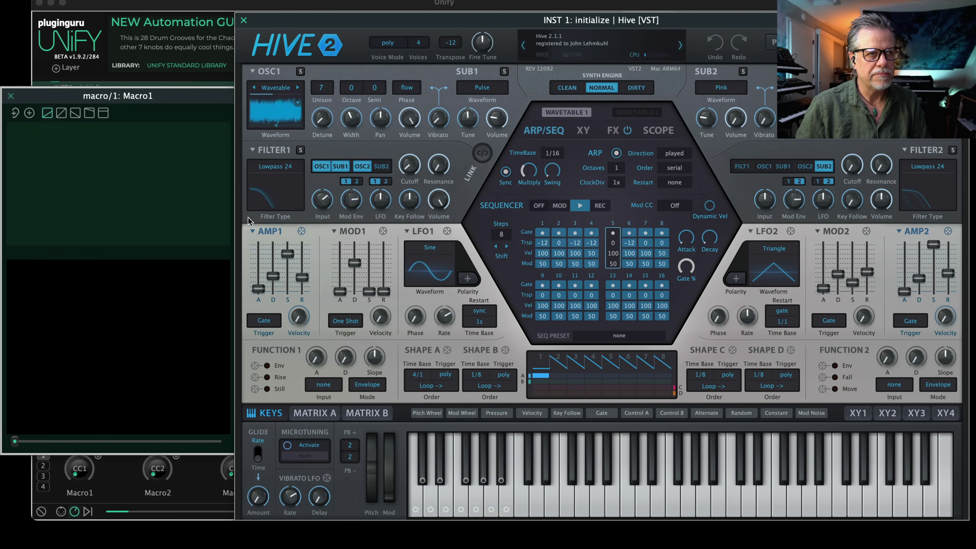
Turn up Hive's Filter1 Cutoff, then browse Macro1's Hive parameter list and close it
mouse_move(409, 157)
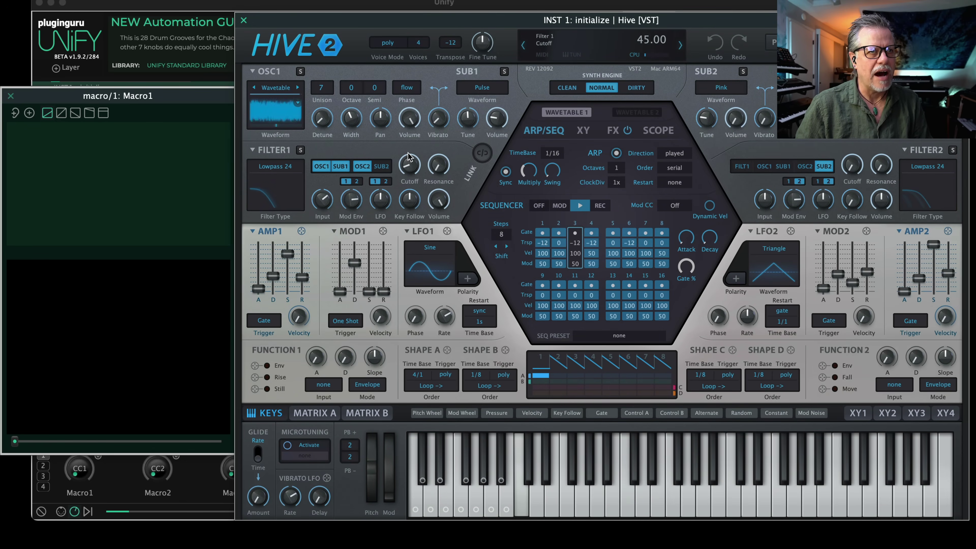
drag(408, 157, 430, 154)
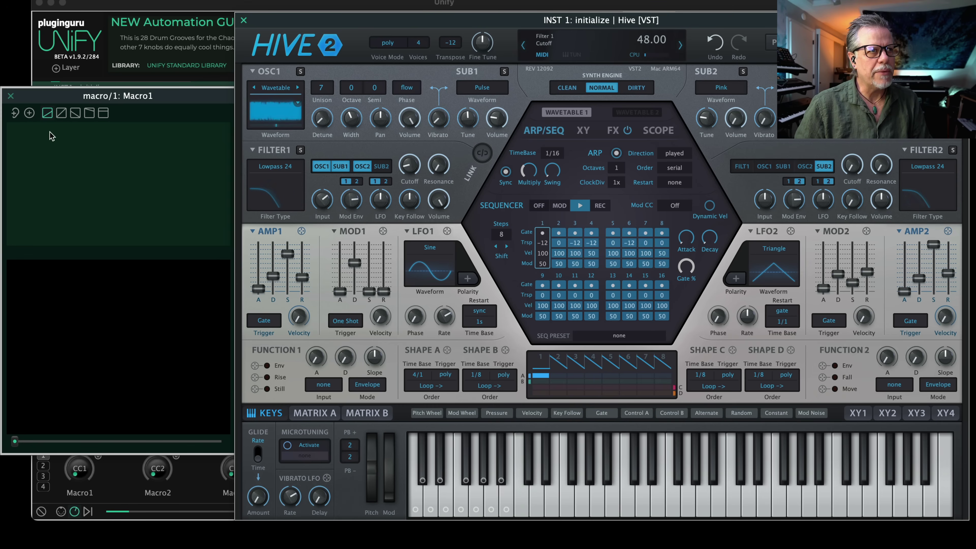
click(29, 114)
mouse_move(51, 120)
mouse_move(135, 119)
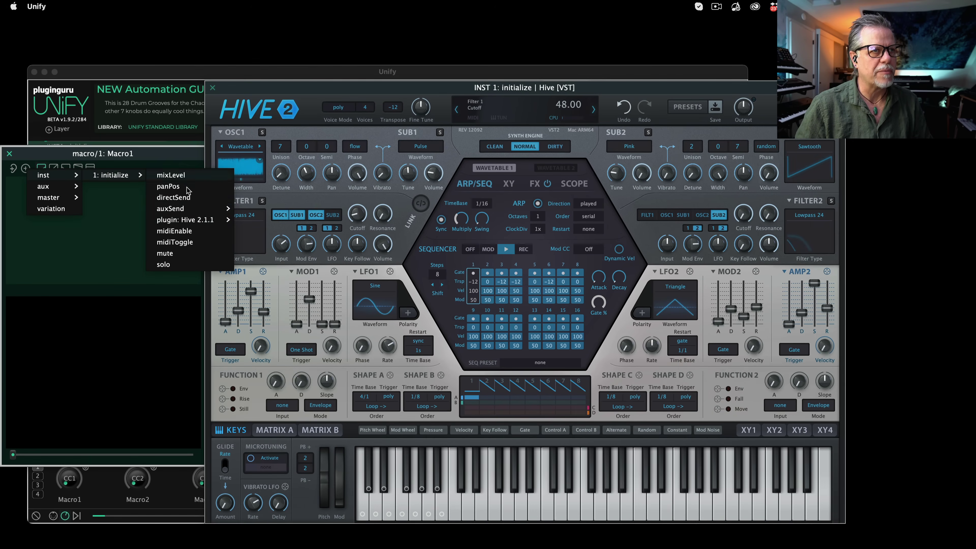
mouse_move(207, 218)
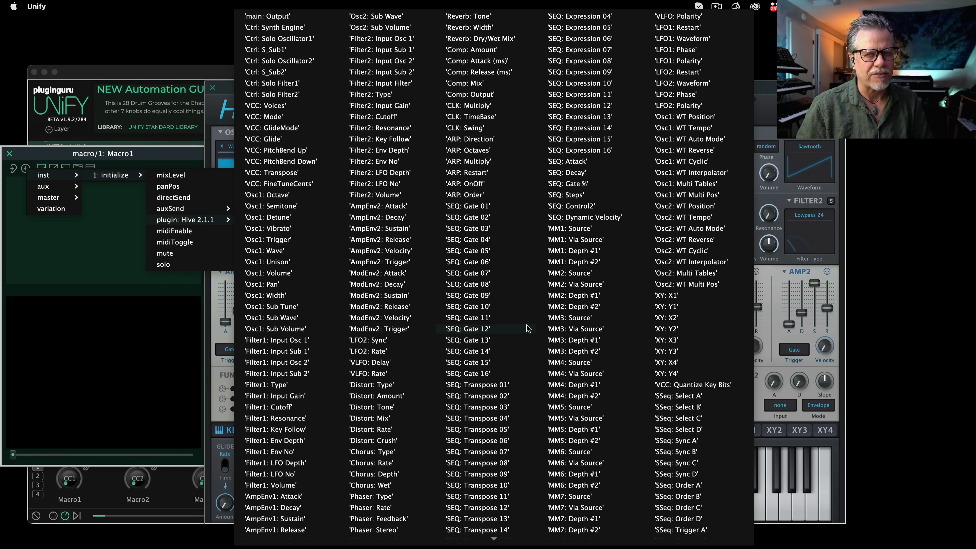
scroll(526, 328, down, 5)
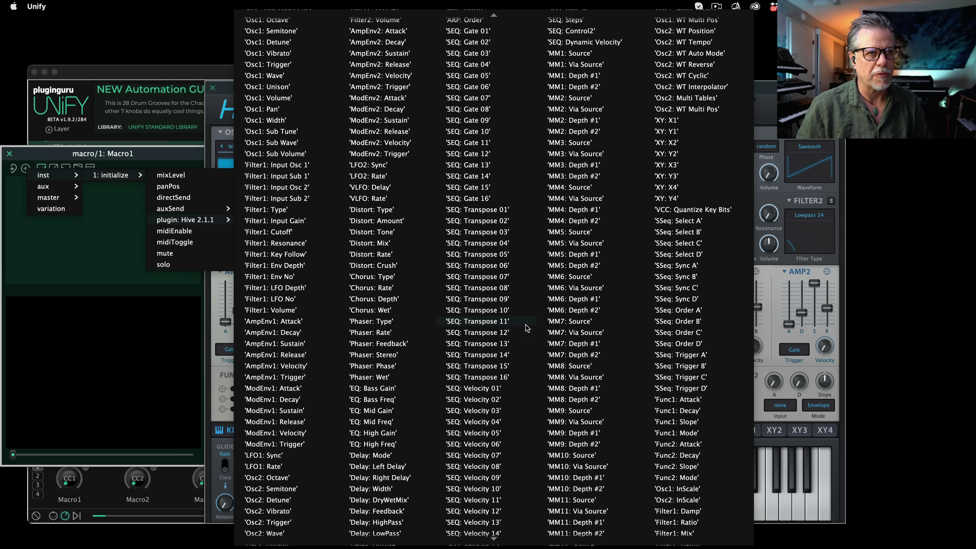
scroll(527, 328, down, 5)
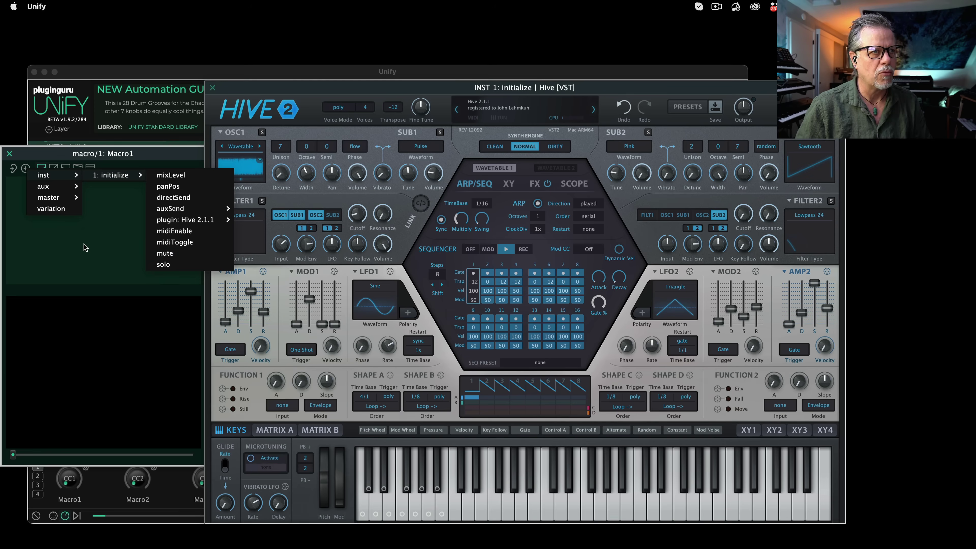
click(86, 257)
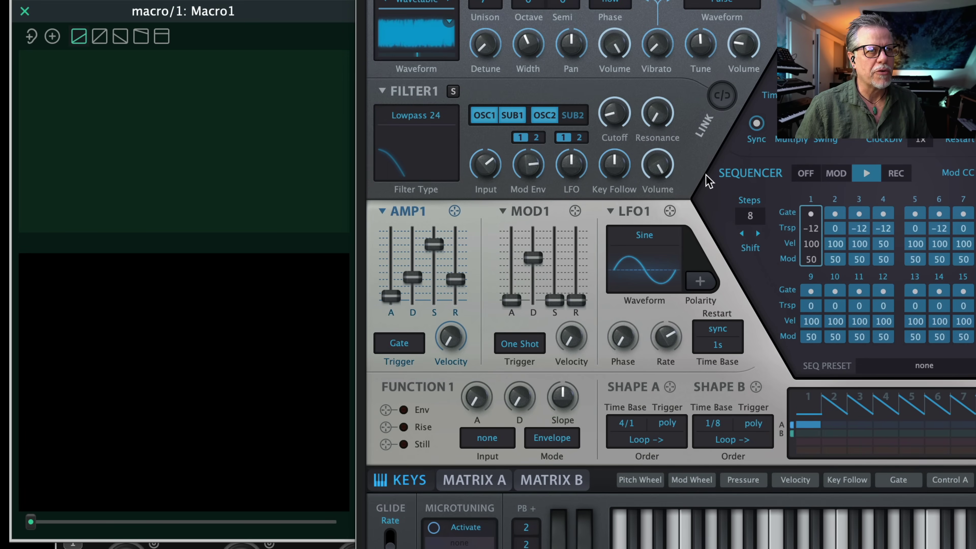
Link Macro1 to Hive's Filter1: Cutoff and raise the top of its range
click(610, 116)
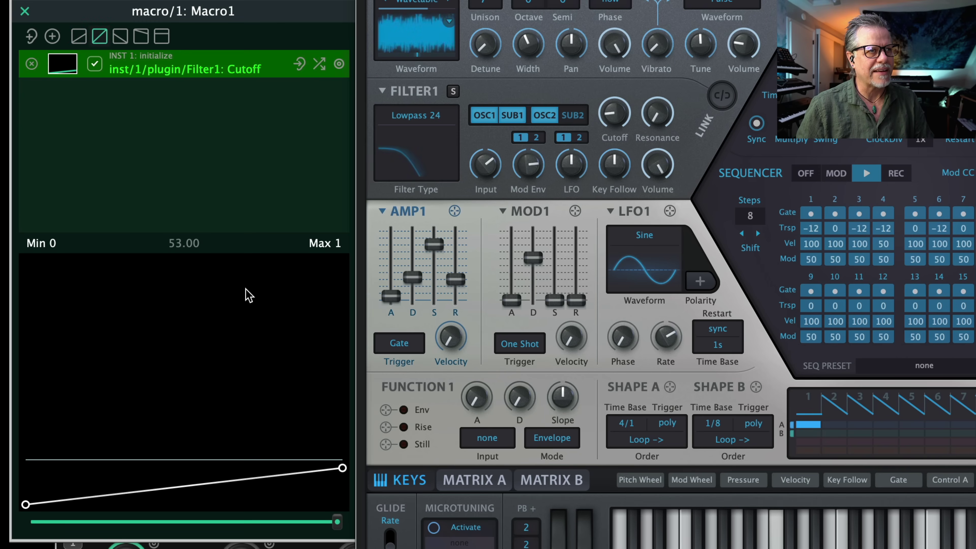
drag(334, 470, 361, 361)
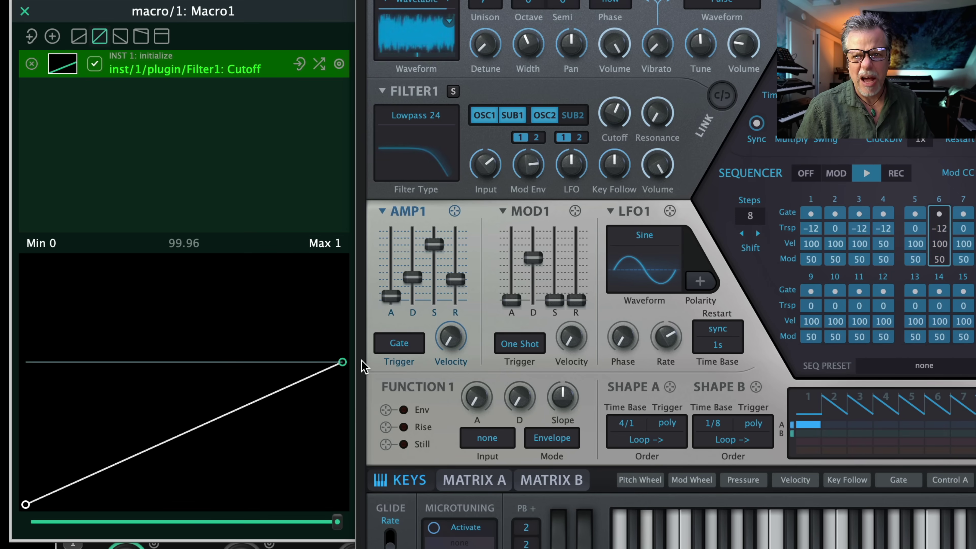
drag(338, 522, 157, 523)
Bend the cutoff mapping into an exponential curve, testing it with the Macro1 slider
drag(169, 448, 178, 490)
drag(159, 523, 183, 519)
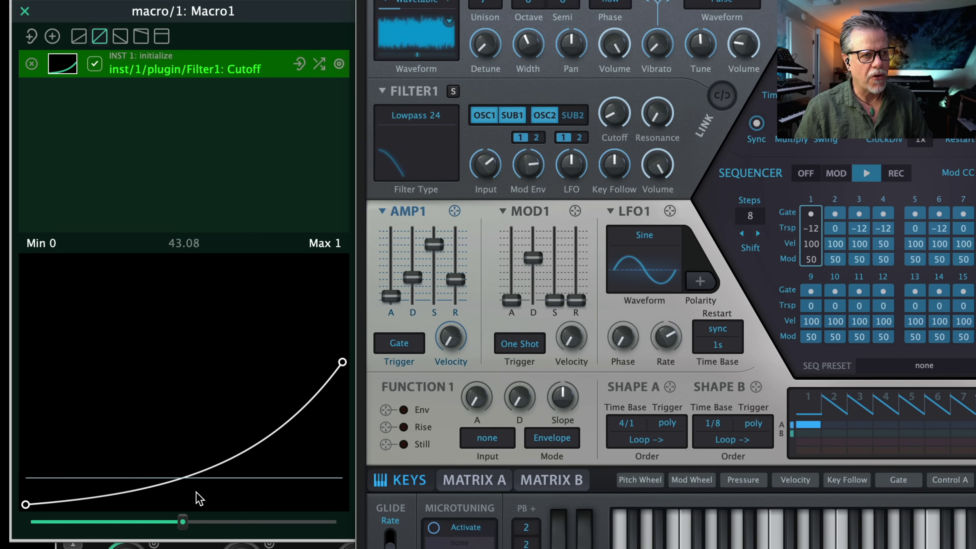
drag(195, 485, 183, 434)
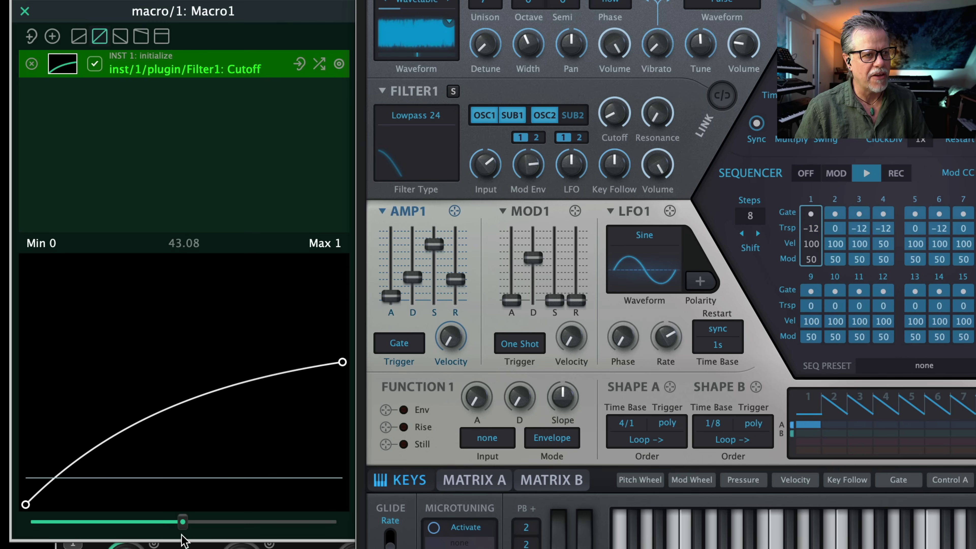
drag(179, 529, 97, 537)
drag(140, 403, 162, 440)
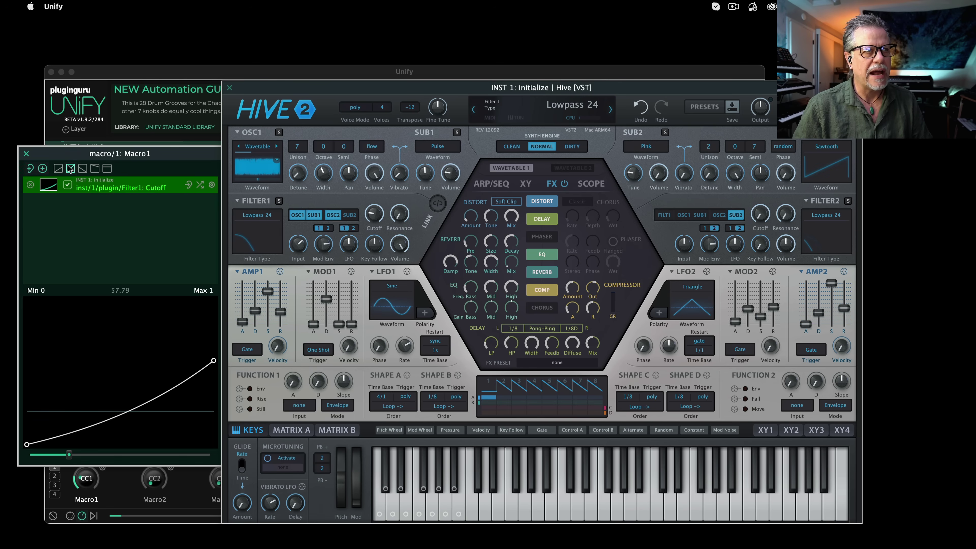
Add Hive's Reverb: Dry/Wet Mix as a Macro1 target and lower its maximum slightly
click(512, 263)
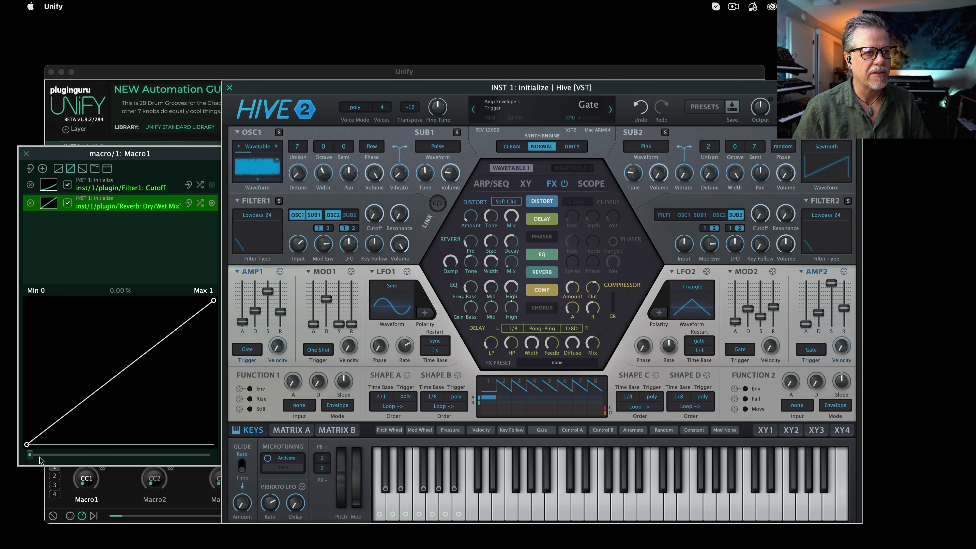
drag(40, 460, 204, 456)
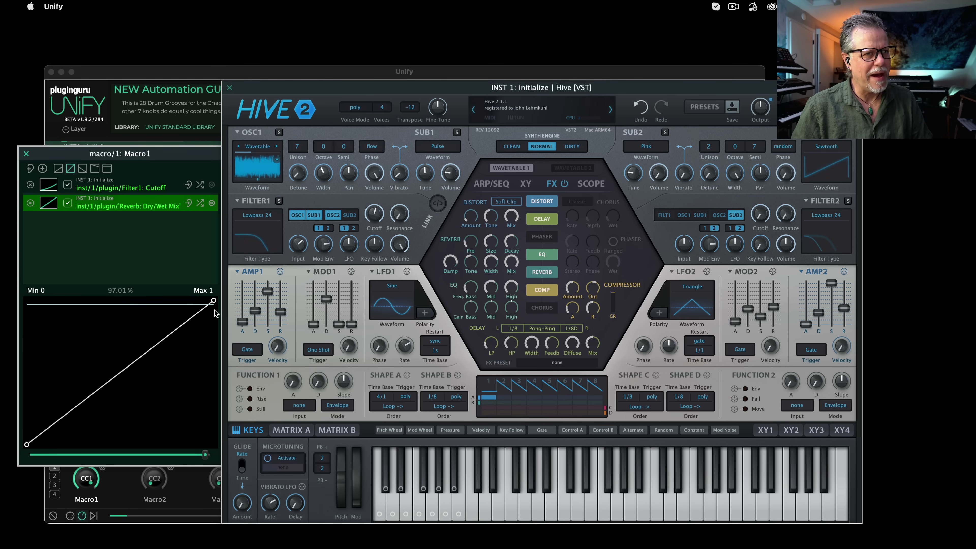
mouse_move(212, 303)
mouse_down()
mouse_move(216, 324)
mouse_move(219, 312)
mouse_up()
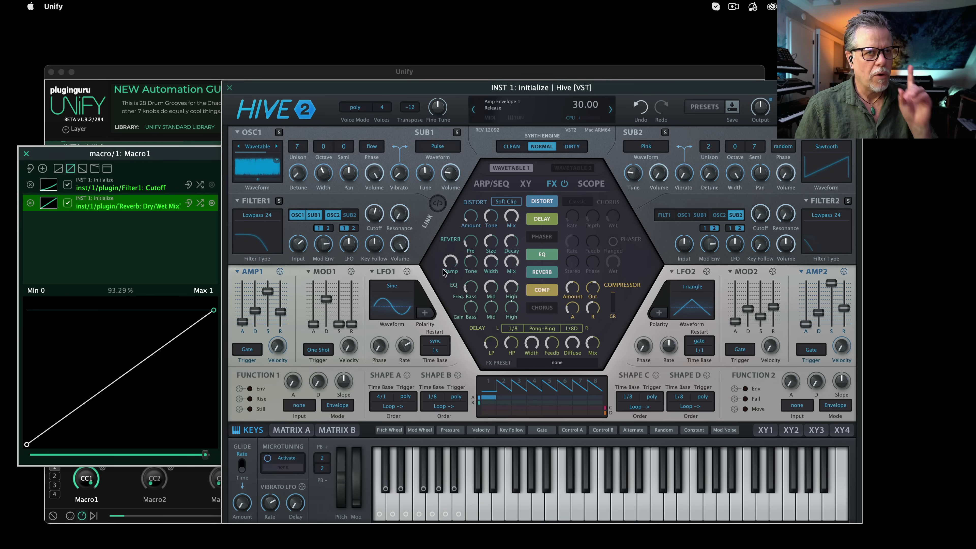
mouse_move(483, 314)
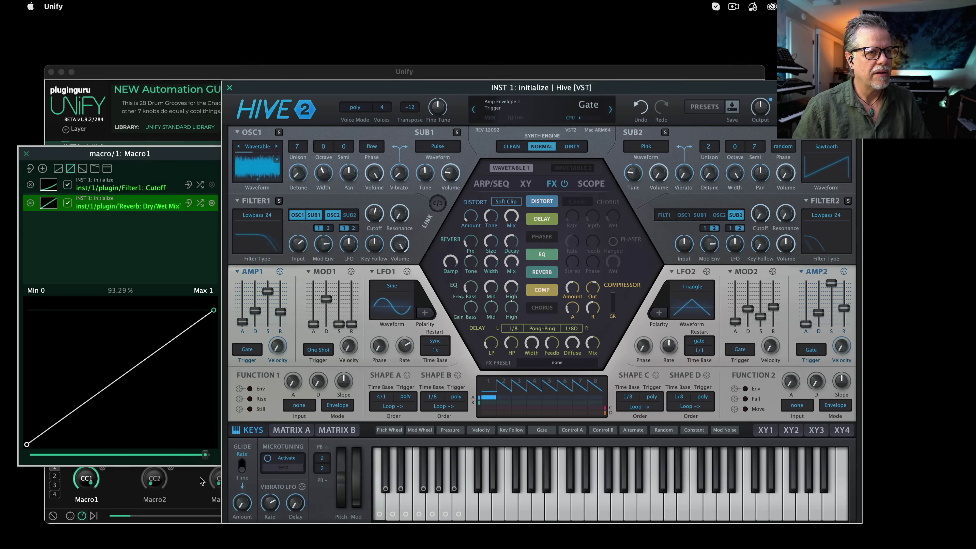
Map Hive's EQ Bass Gain to Macro1 and lower the mapping's maximum, testing with the macro
drag(205, 455, 53, 455)
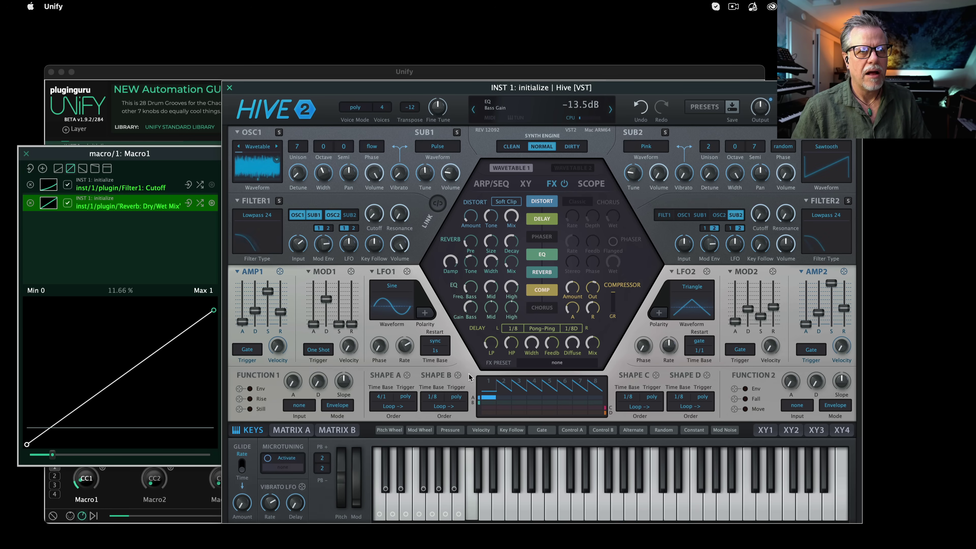
mouse_move(469, 376)
mouse_down()
mouse_move(466, 363)
mouse_move(460, 372)
mouse_up()
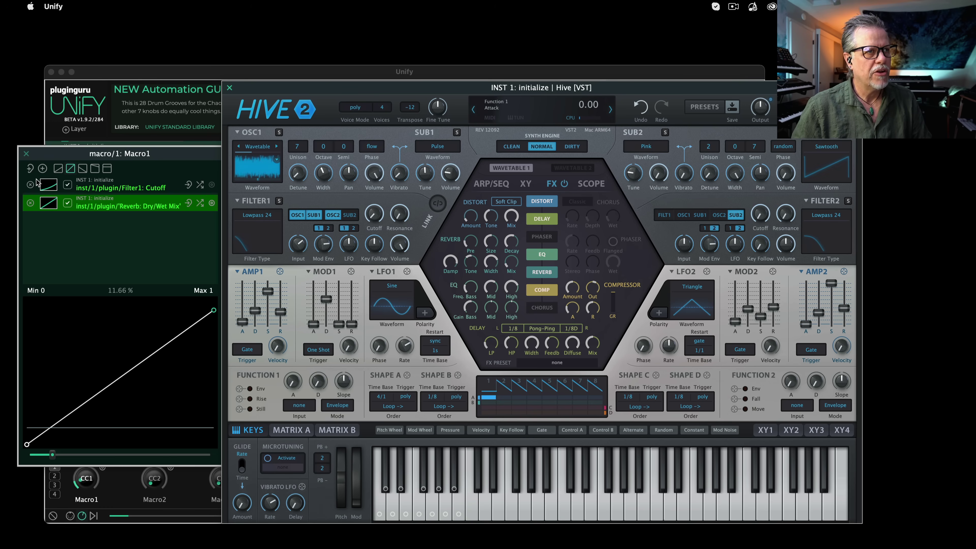
click(469, 309)
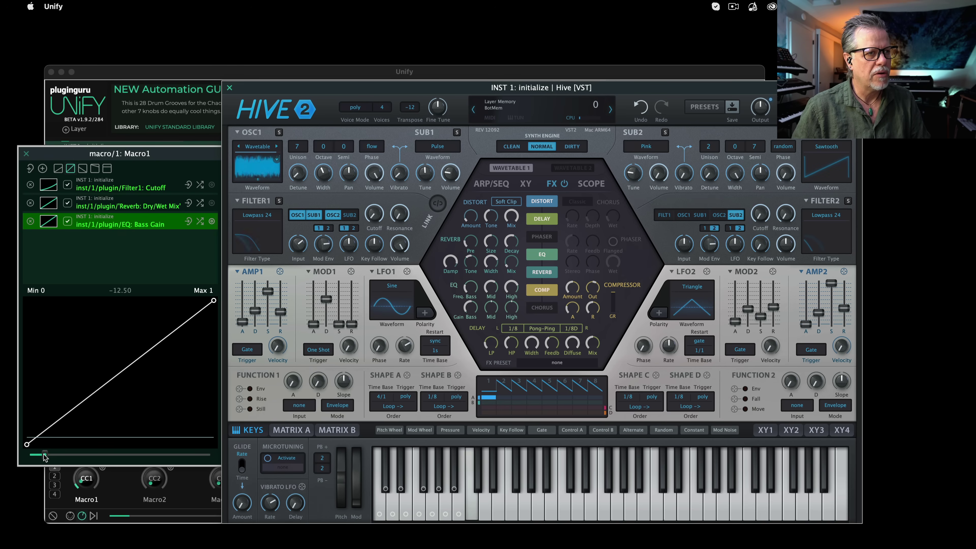
drag(44, 454, 179, 461)
drag(211, 303, 214, 312)
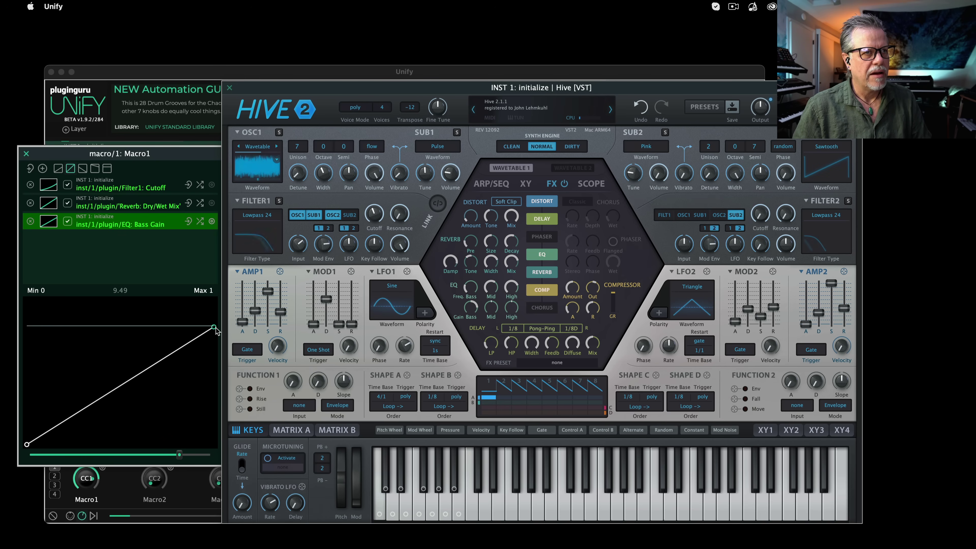
drag(215, 331, 215, 334)
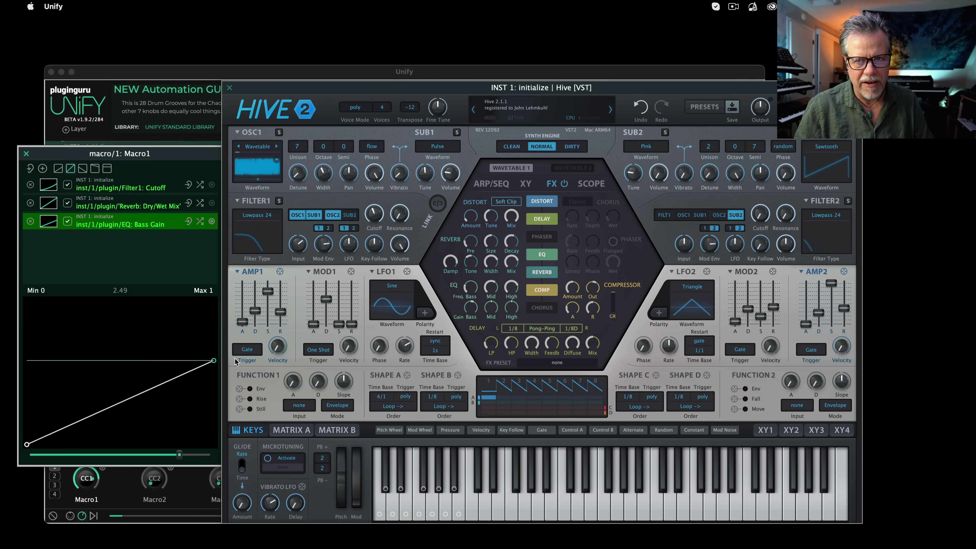
drag(180, 457, 94, 460)
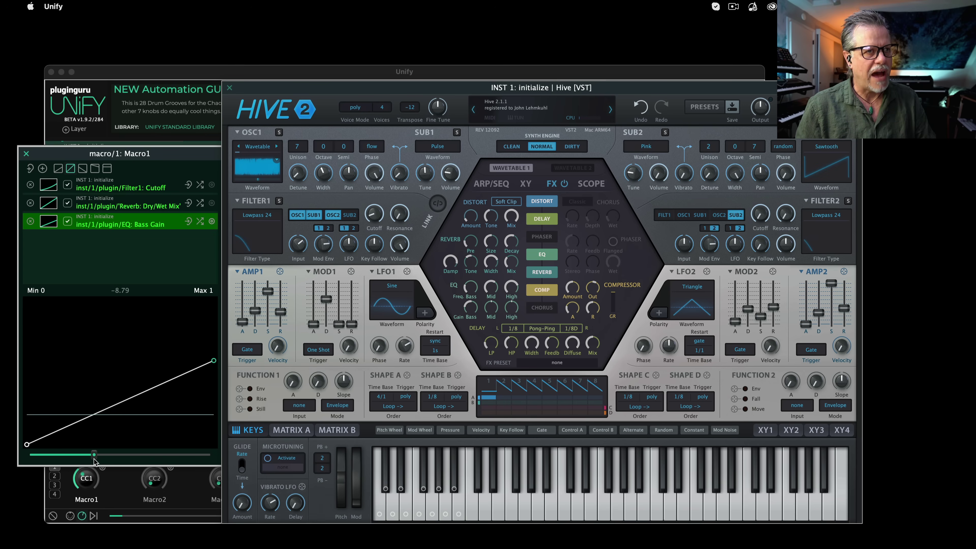
drag(95, 460, 215, 457)
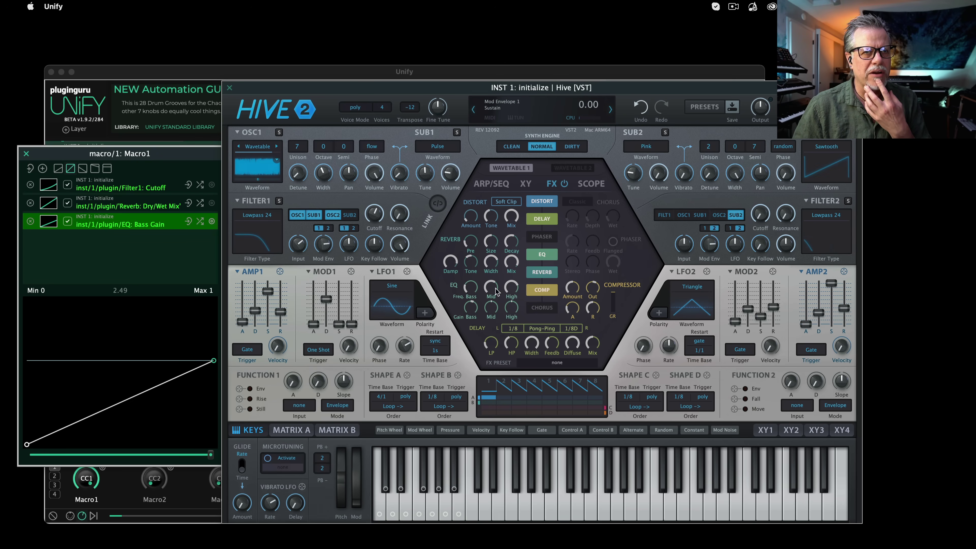
Retarget the third mapping to EQ High Gain, re-map EQ Bass Gain, and test the sweep
click(510, 308)
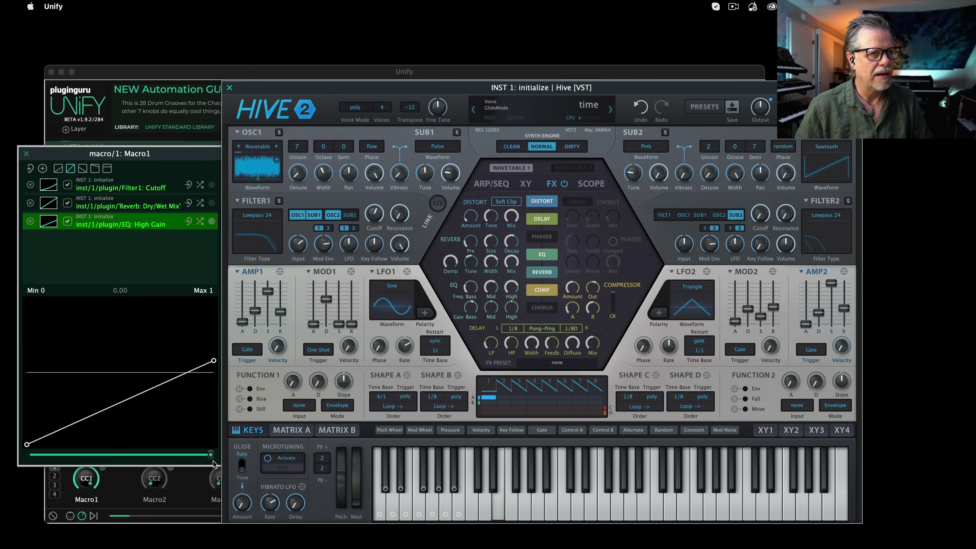
drag(201, 456, 43, 466)
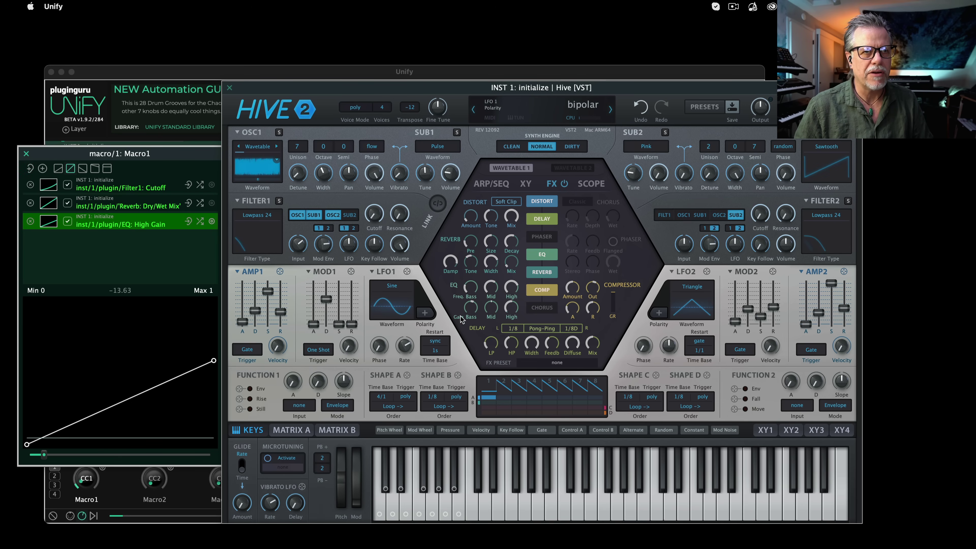
drag(461, 316, 461, 321)
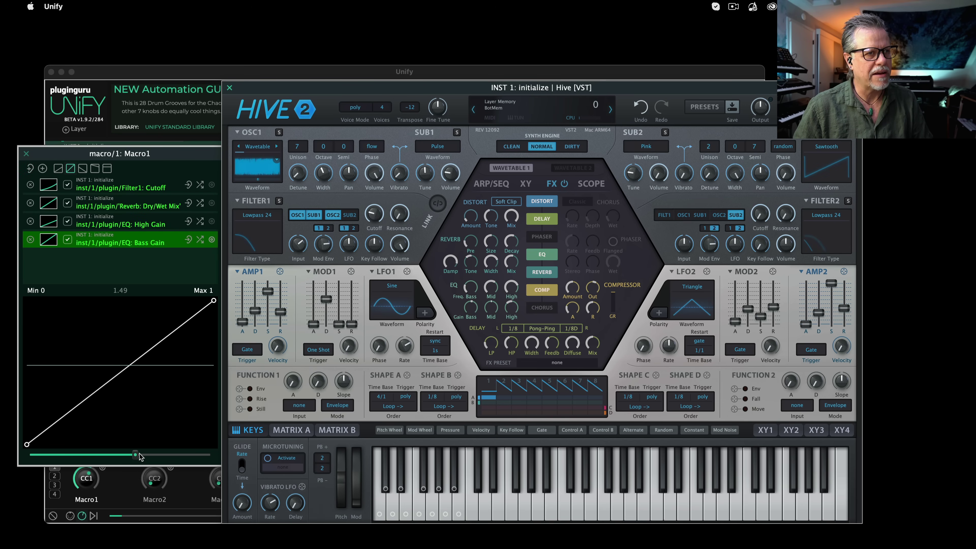
drag(139, 456, 164, 455)
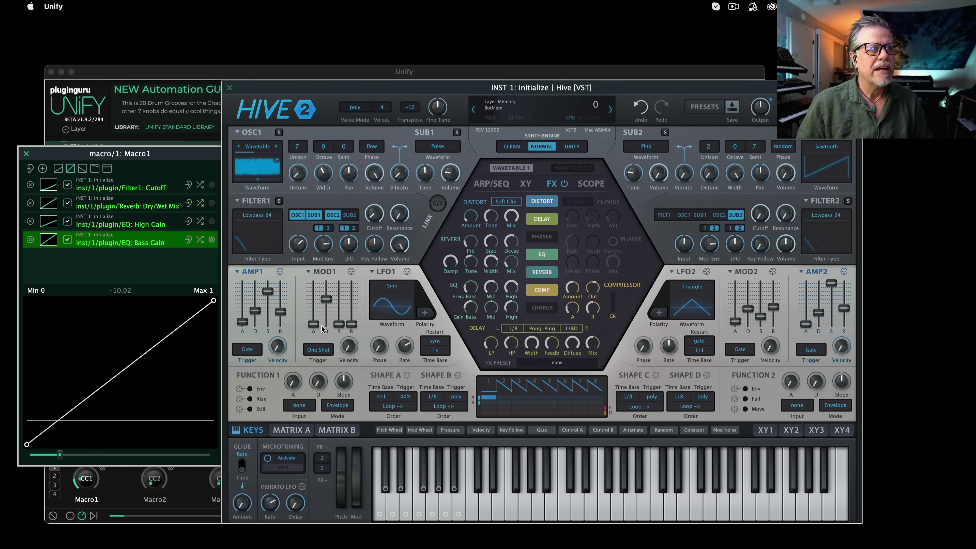
Close Hive, reopen the Macro1 window, and raise INST 1's level from -21 dB to -6 dB
click(230, 89)
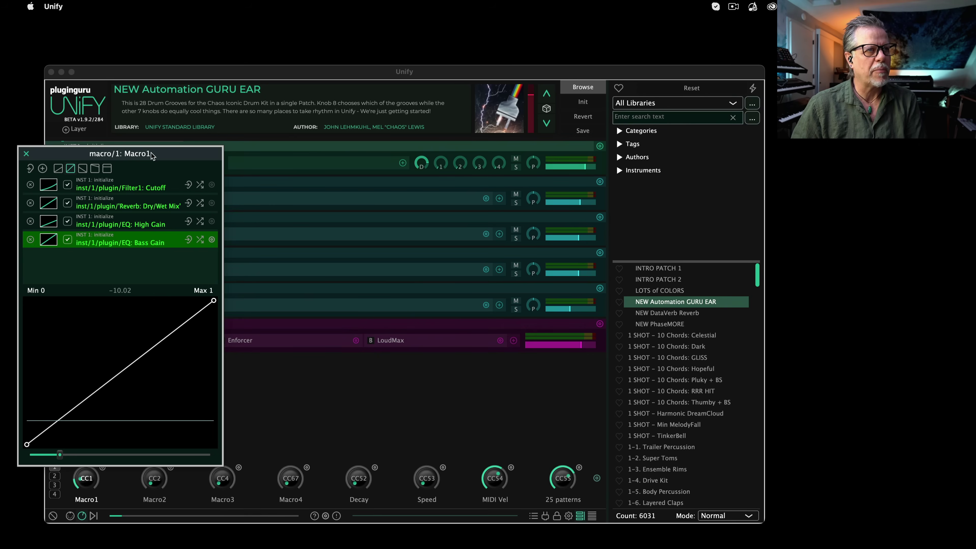
drag(163, 148, 257, 145)
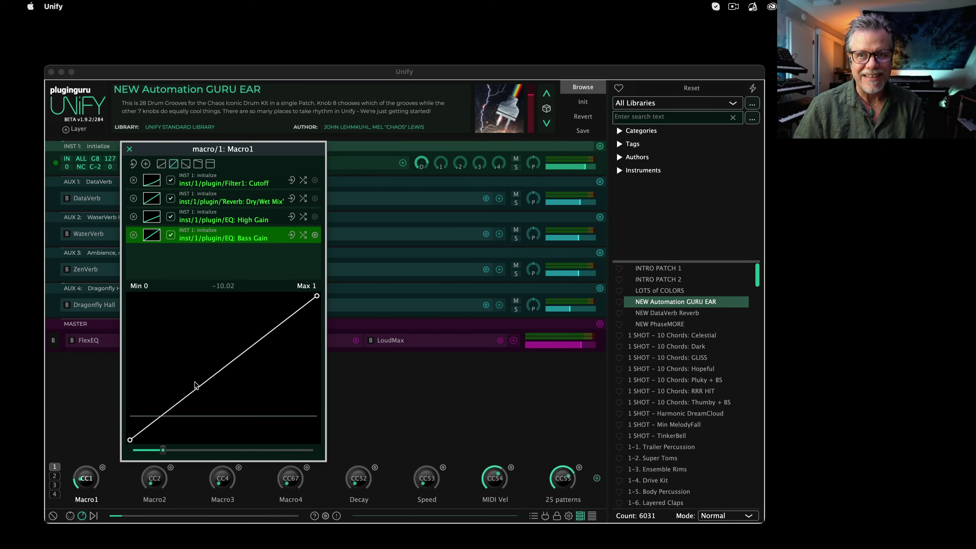
click(129, 149)
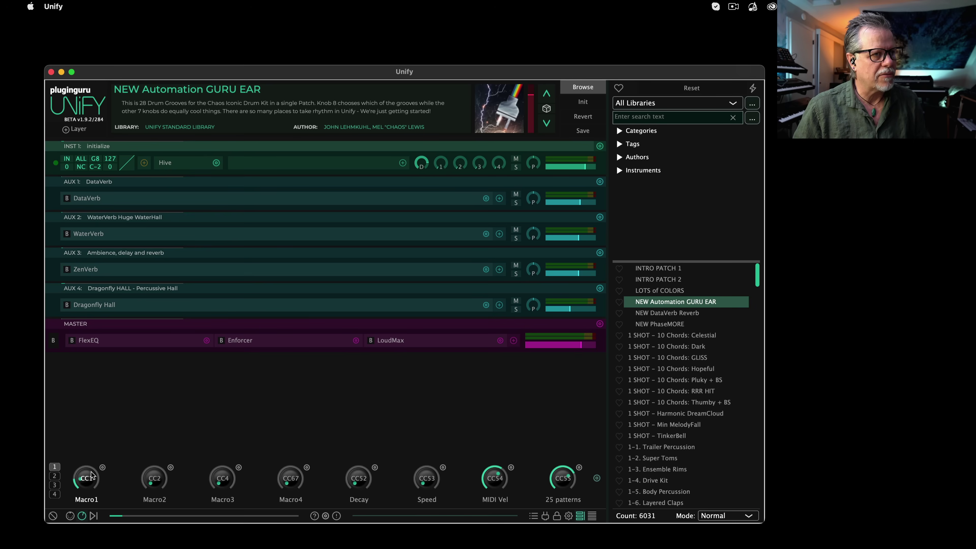
click(85, 481)
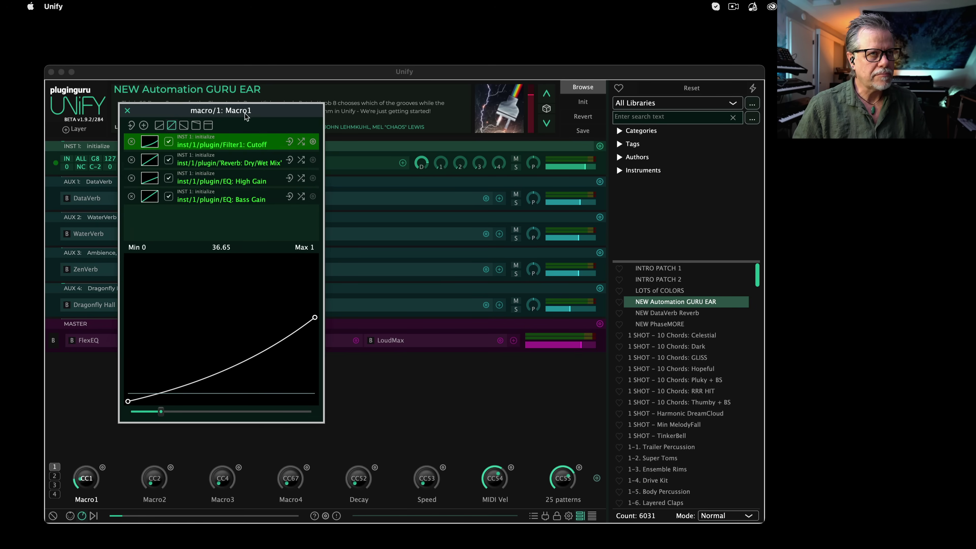
drag(277, 113, 174, 116)
click(275, 75)
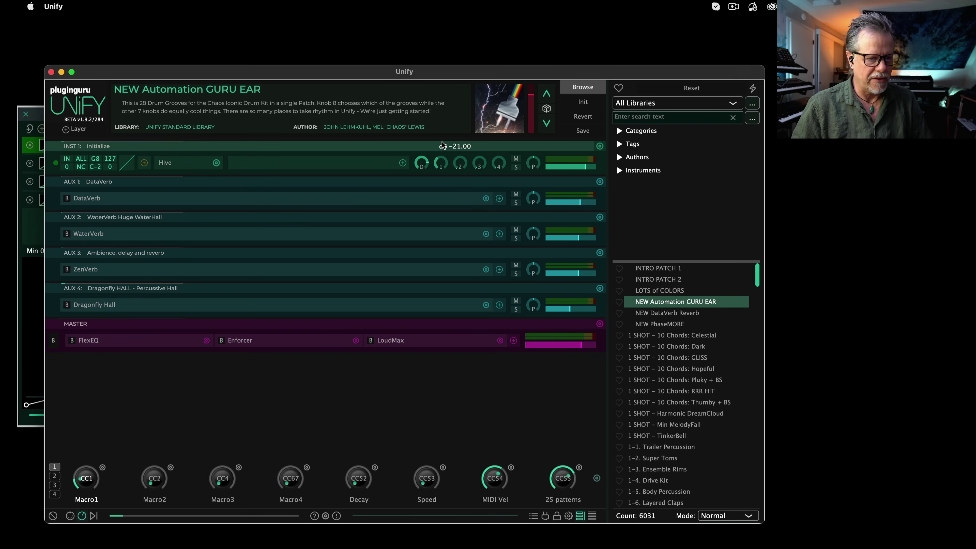
drag(444, 139, 444, 128)
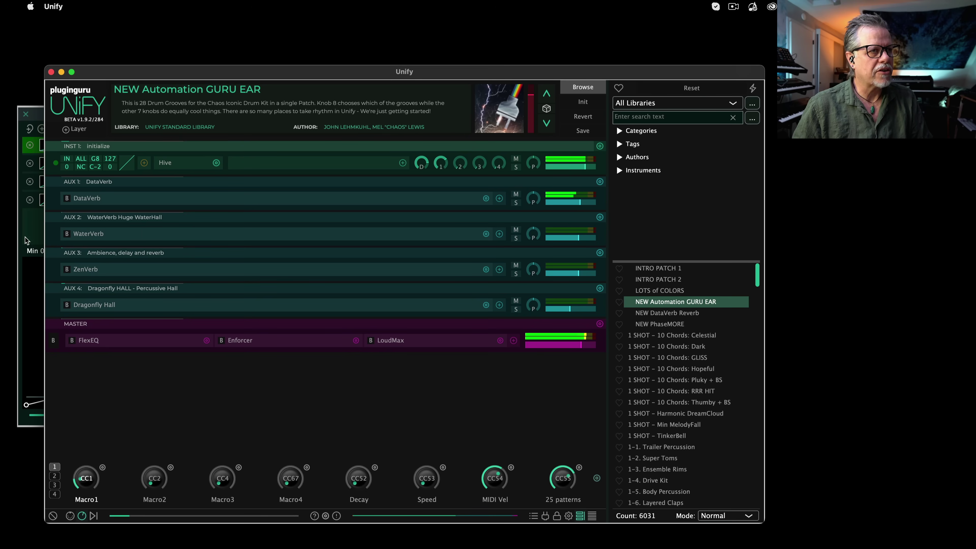
Open the AUX 1 DataVerb editor next to the Macro1 mapping window
click(96, 205)
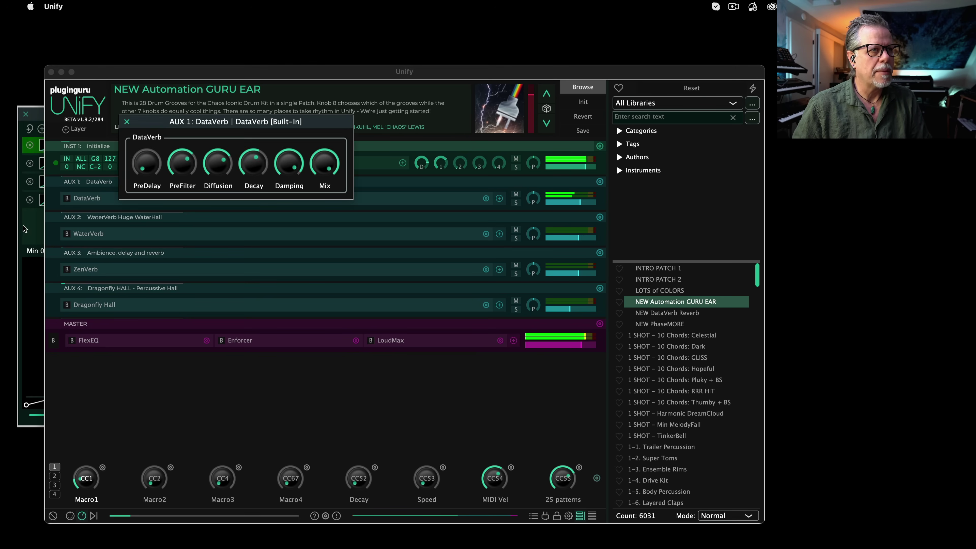
click(34, 227)
drag(202, 116, 363, 117)
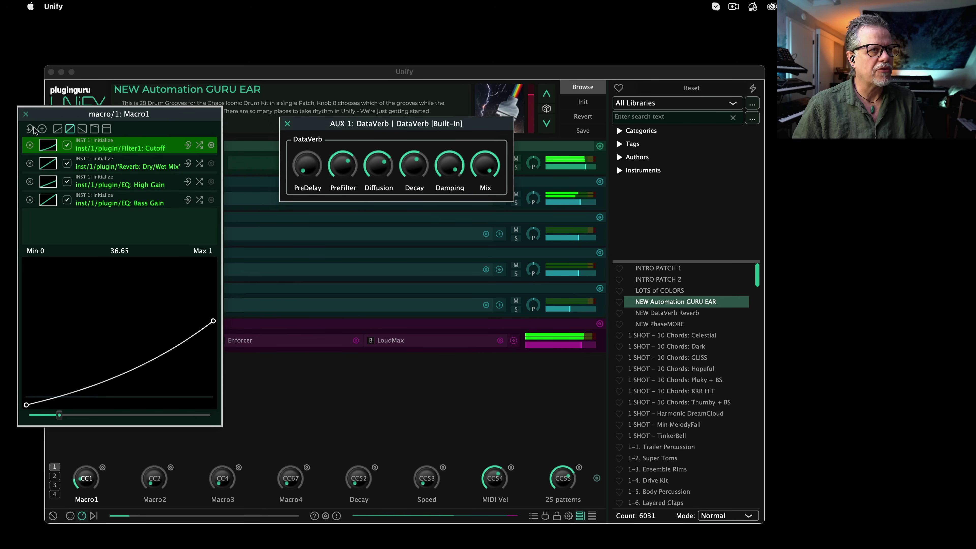
Map DataVerb Decay to Macro1 with an inverted curve, test by sweeping Macro1, and close DataVerb
mouse_move(339, 169)
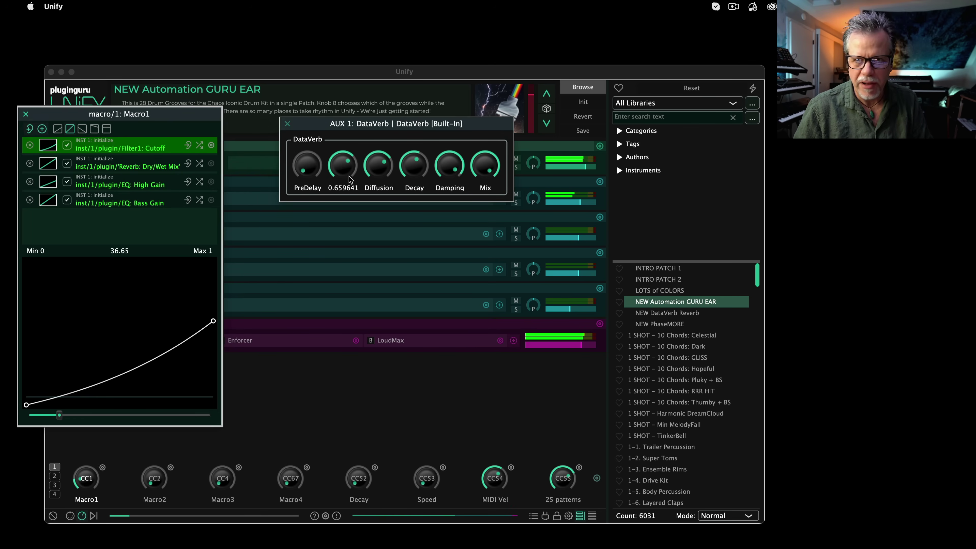
click(415, 164)
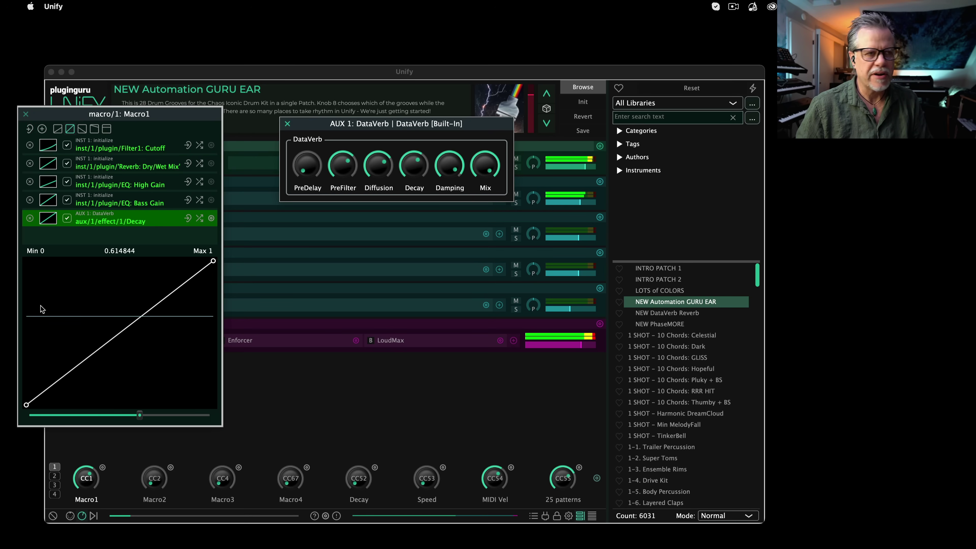
drag(28, 404, 32, 269)
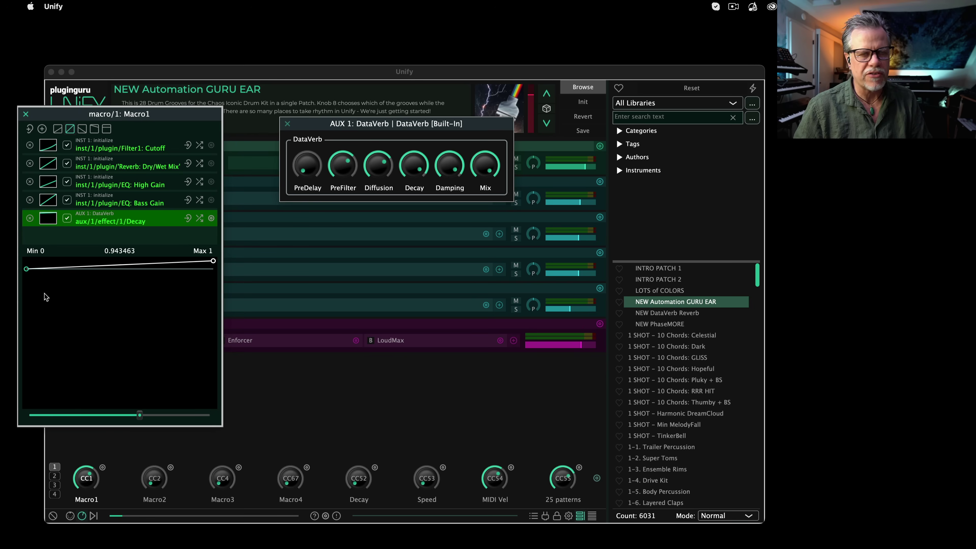
drag(139, 416, 35, 415)
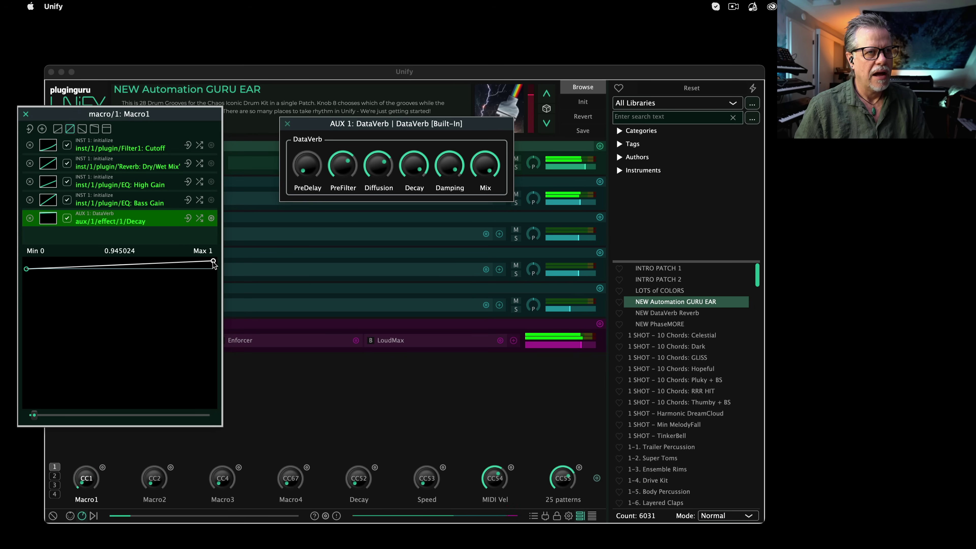
drag(213, 262, 197, 381)
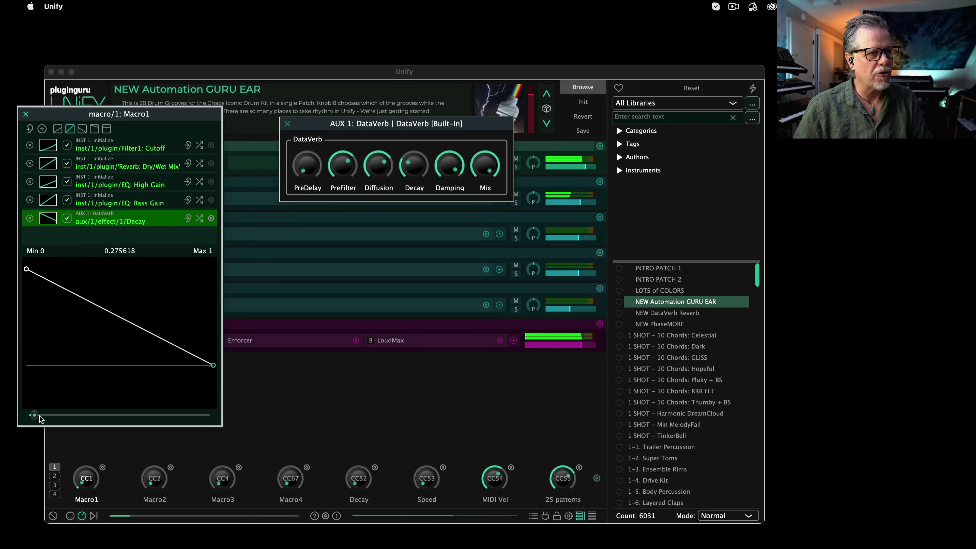
mouse_move(40, 418)
mouse_down()
mouse_move(226, 421)
mouse_move(54, 432)
mouse_up()
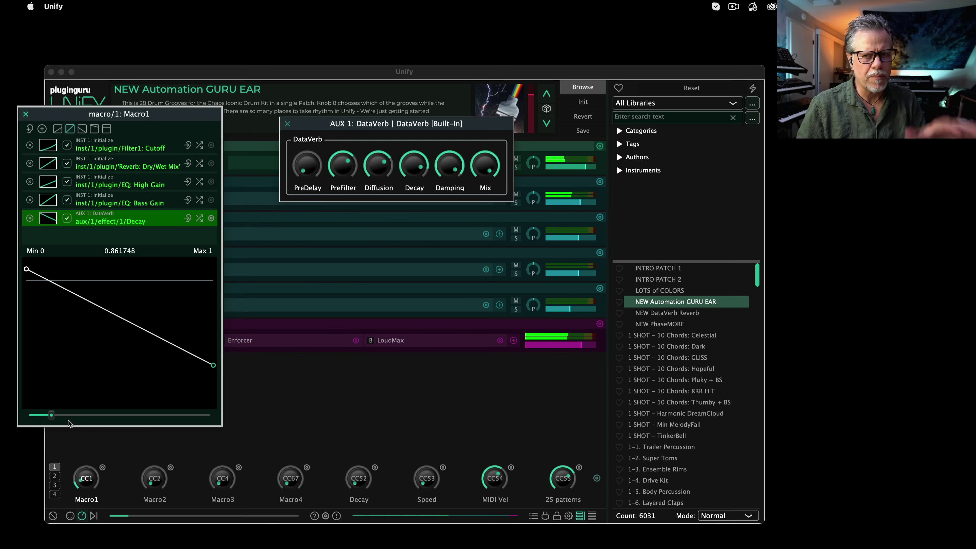
click(287, 124)
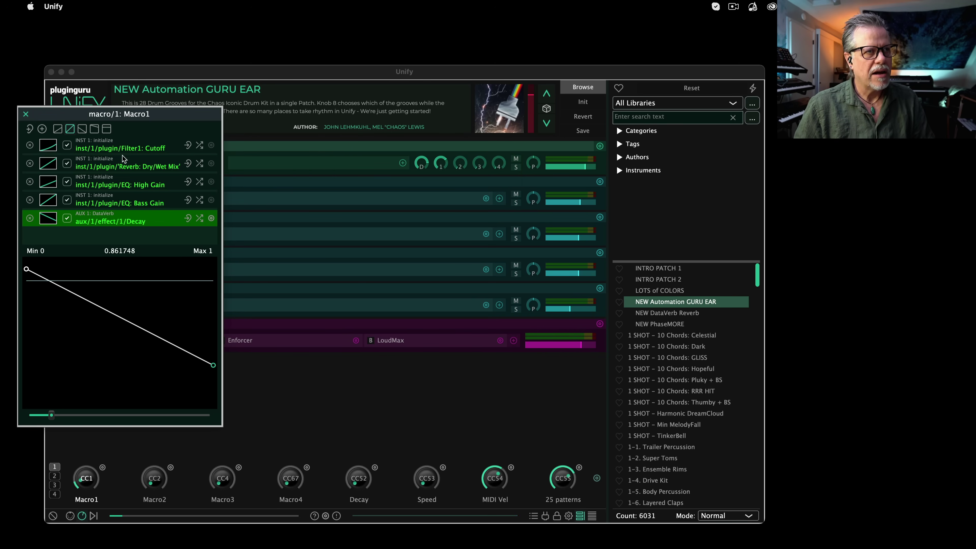
Close the macro/1: Macro1 mapping window
click(26, 114)
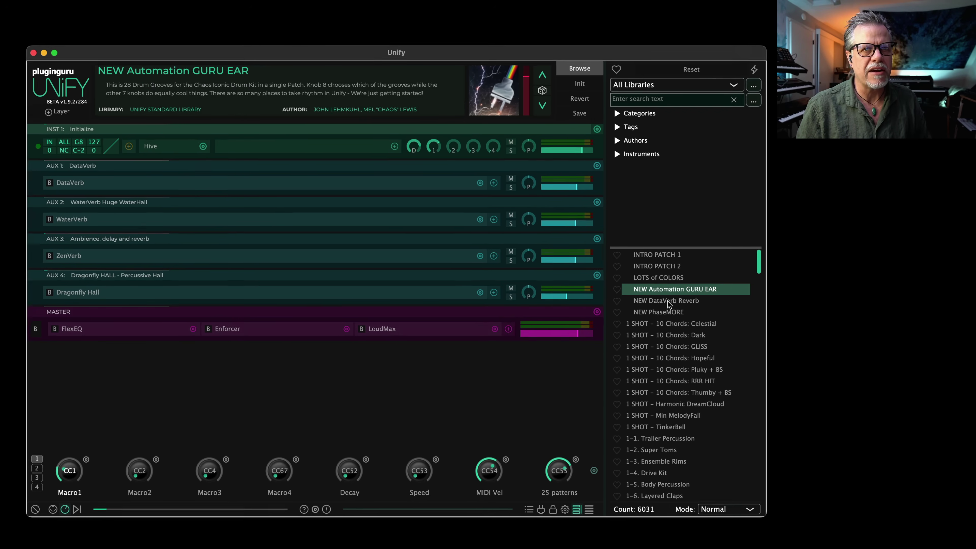
Load NEW DataVerb Reverb and adjust its AUX 1 DataVerb Decay, PreFilter and Damping knobs
click(669, 300)
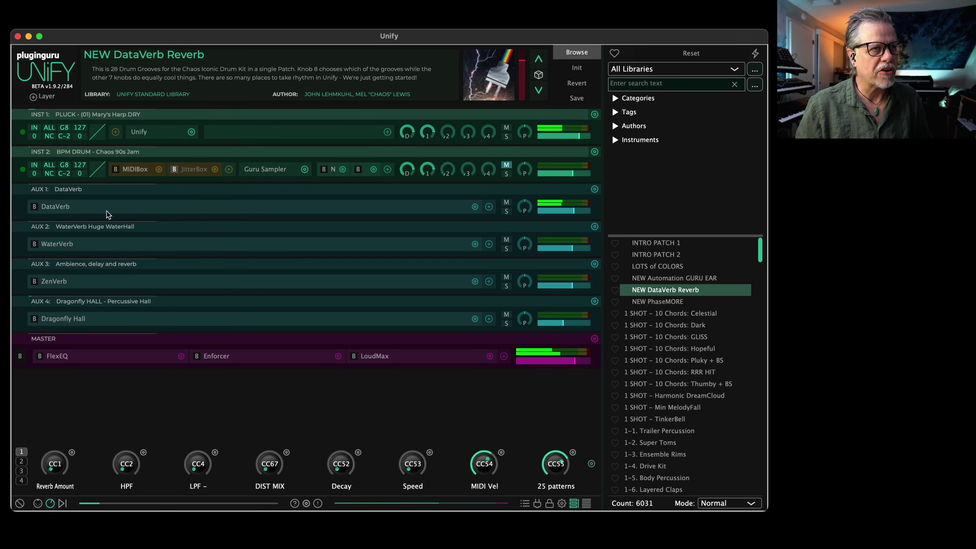
double_click(59, 207)
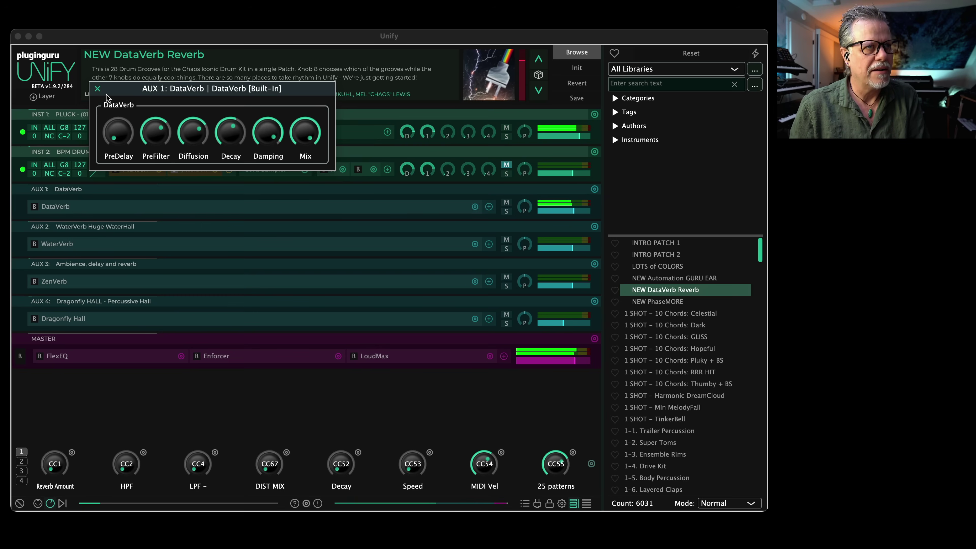
mouse_move(209, 140)
drag(225, 135, 223, 121)
mouse_move(167, 138)
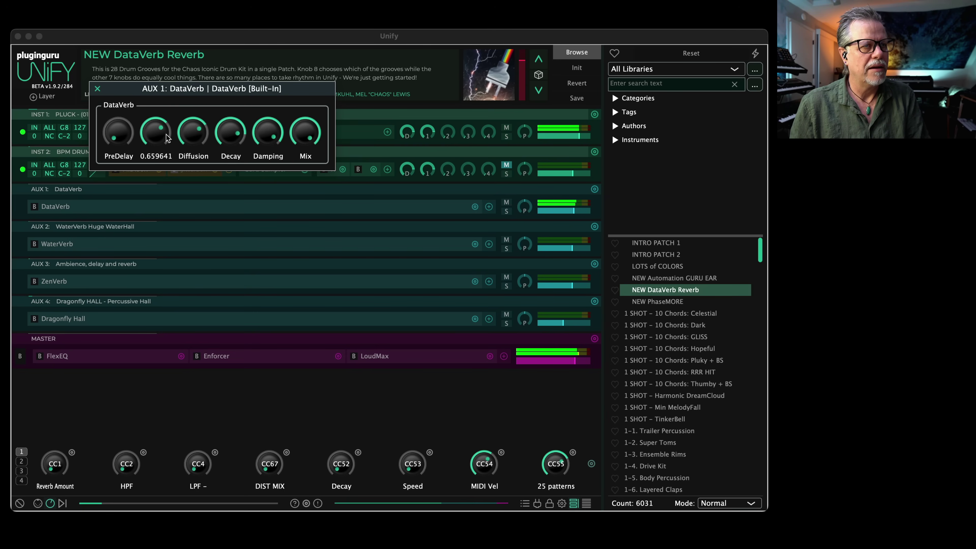
drag(164, 133, 170, 175)
drag(273, 132, 257, 177)
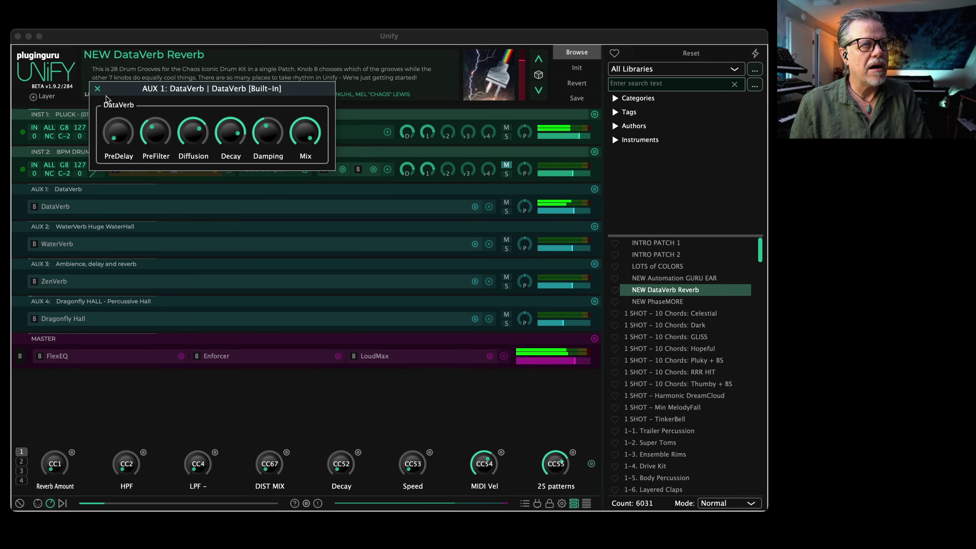
Solo the BPM drum layer (INST 2) and the DataVerb aux (AUX 1)
click(97, 90)
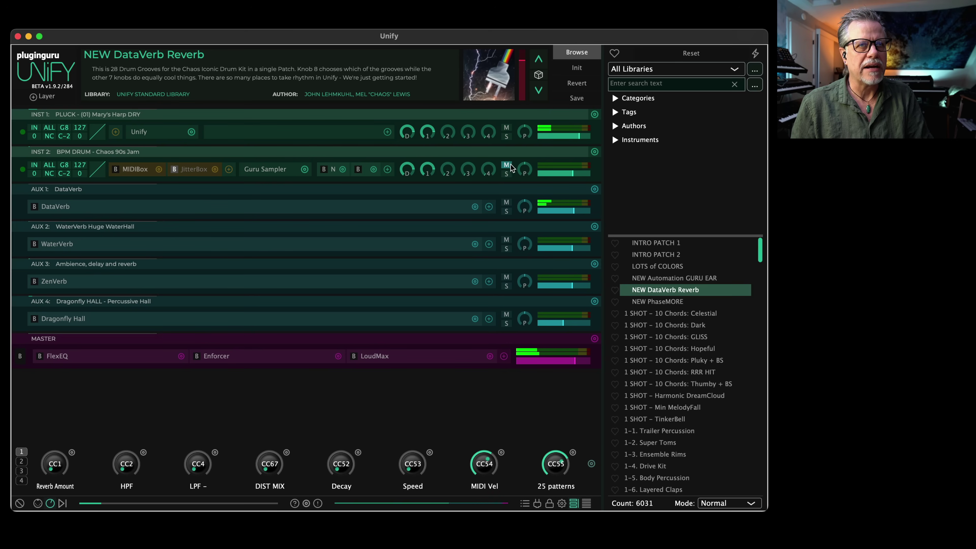
click(506, 173)
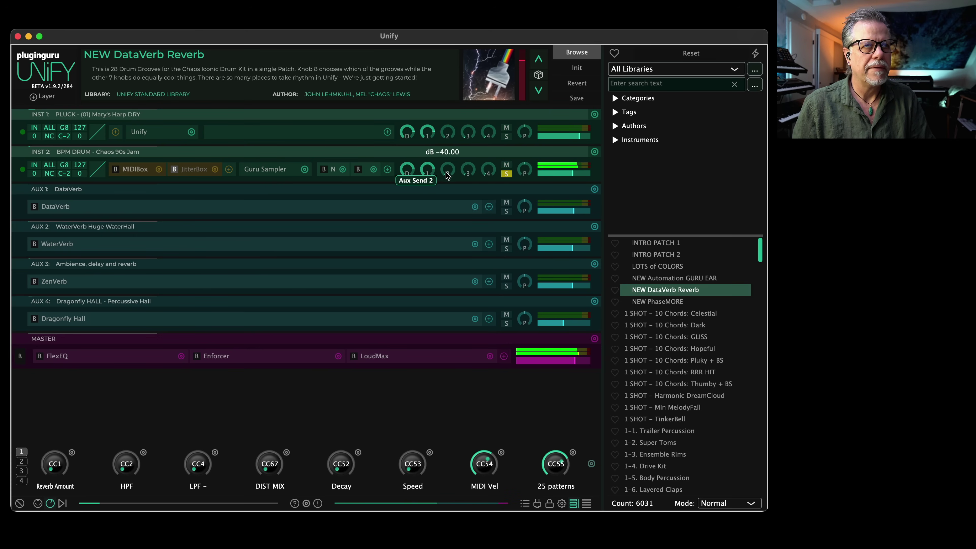
click(506, 212)
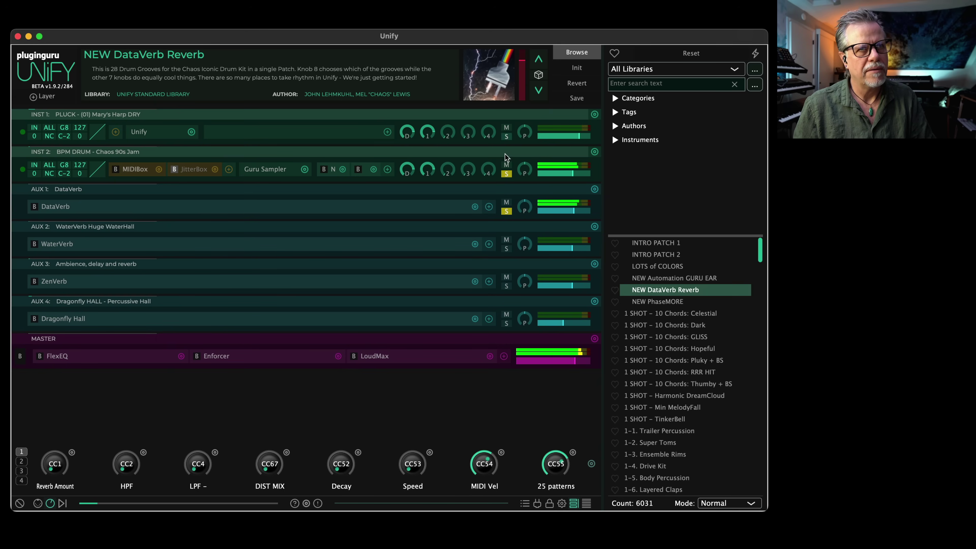
Adjust DataVerb's Damping and PreFilter, then close the DataVerb editor
click(64, 207)
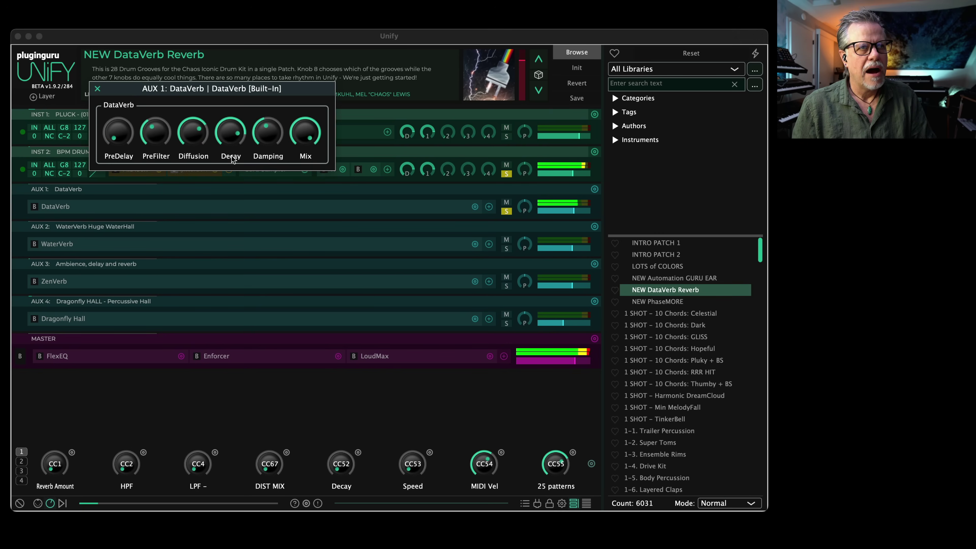
drag(277, 134, 261, 170)
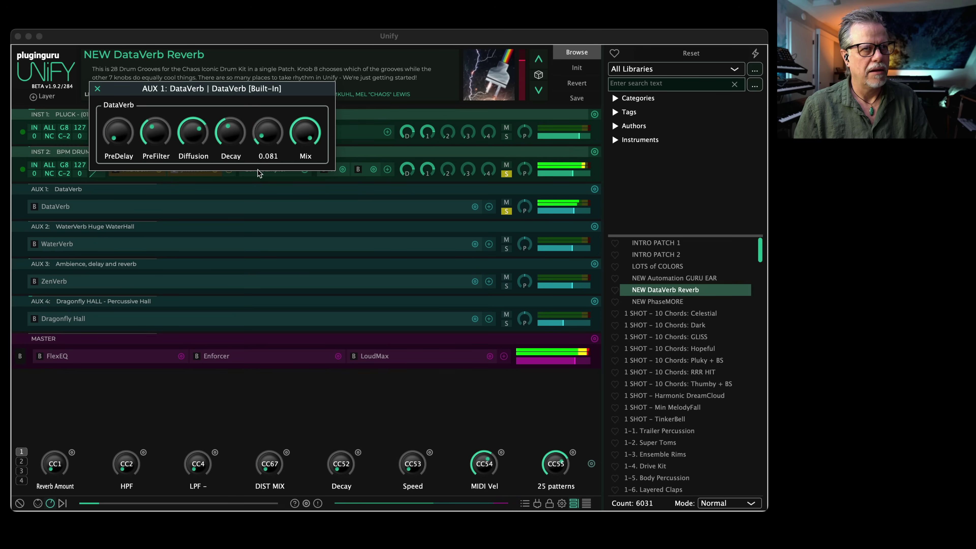
drag(156, 133, 157, 177)
mouse_move(183, 156)
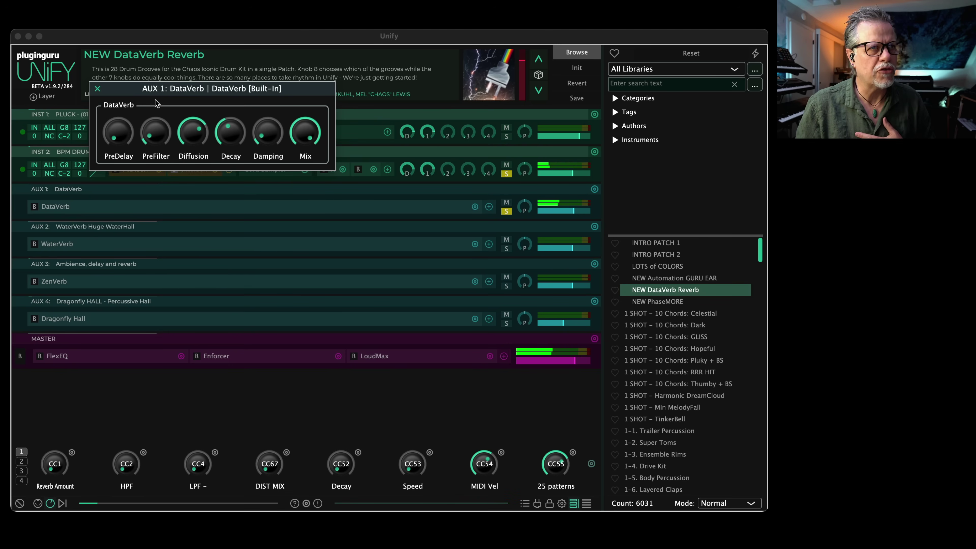
click(97, 89)
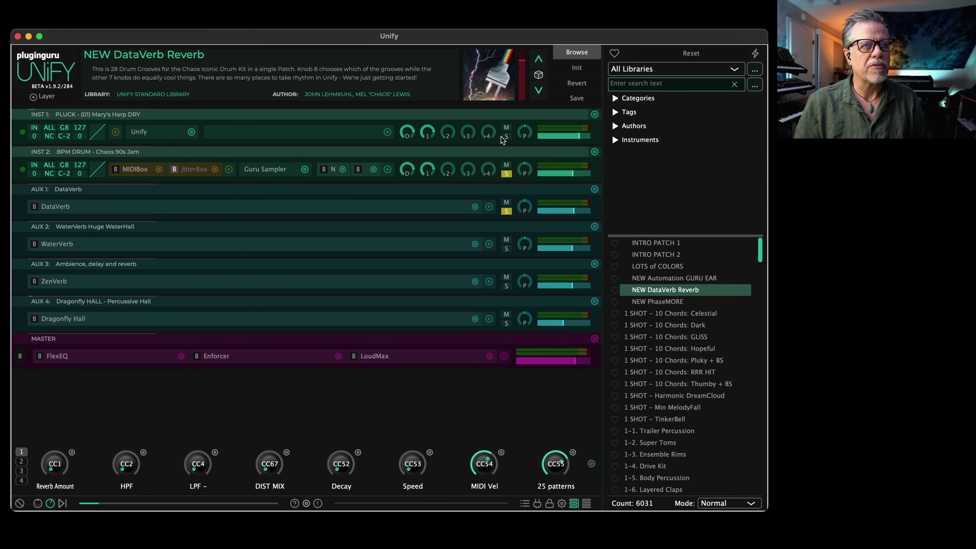
Mute the harp layer and clear the solos on the drum layer and DataVerb aux
click(506, 127)
click(507, 174)
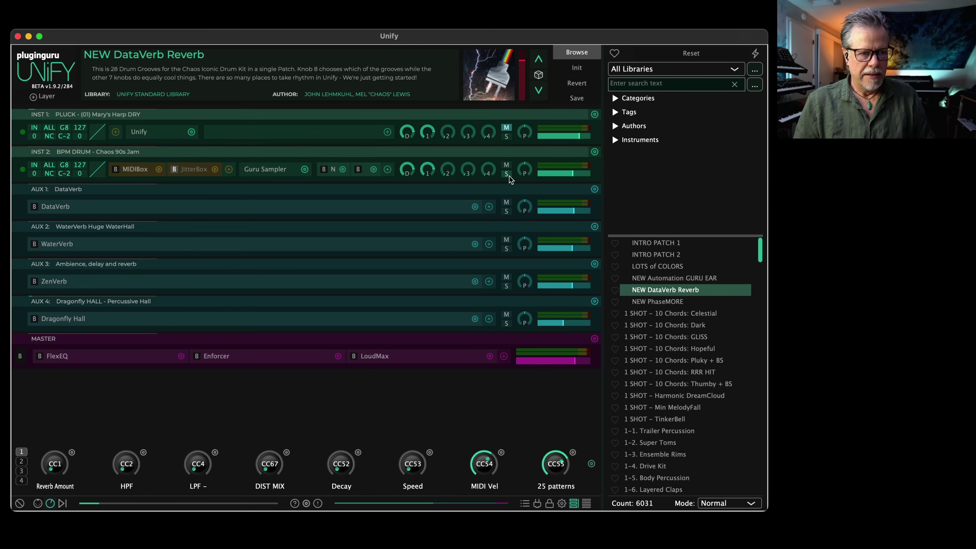
click(507, 210)
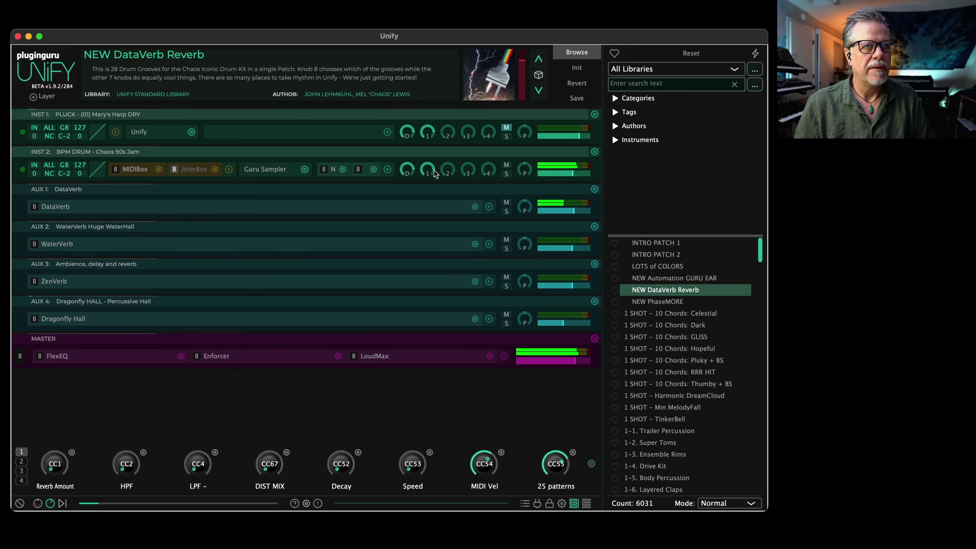
mouse_move(453, 139)
scroll(454, 139, up, 3)
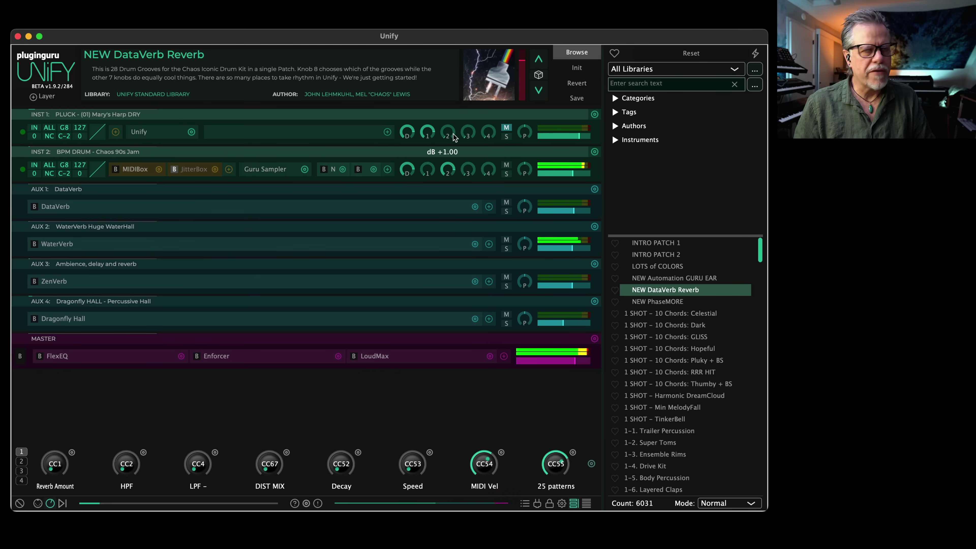
scroll(454, 139, down, 3)
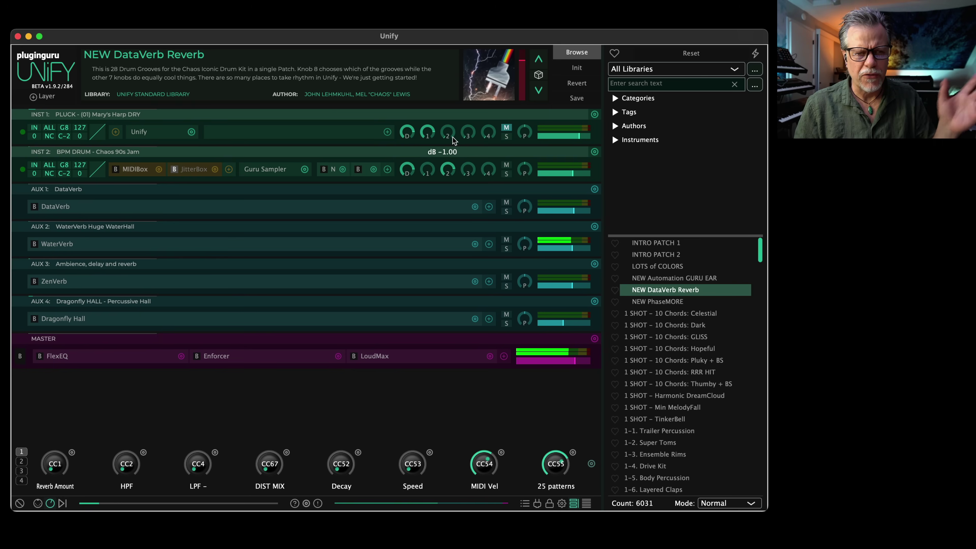
Compare soloing the drum and harp layers, then leave the drum layer muted
click(508, 174)
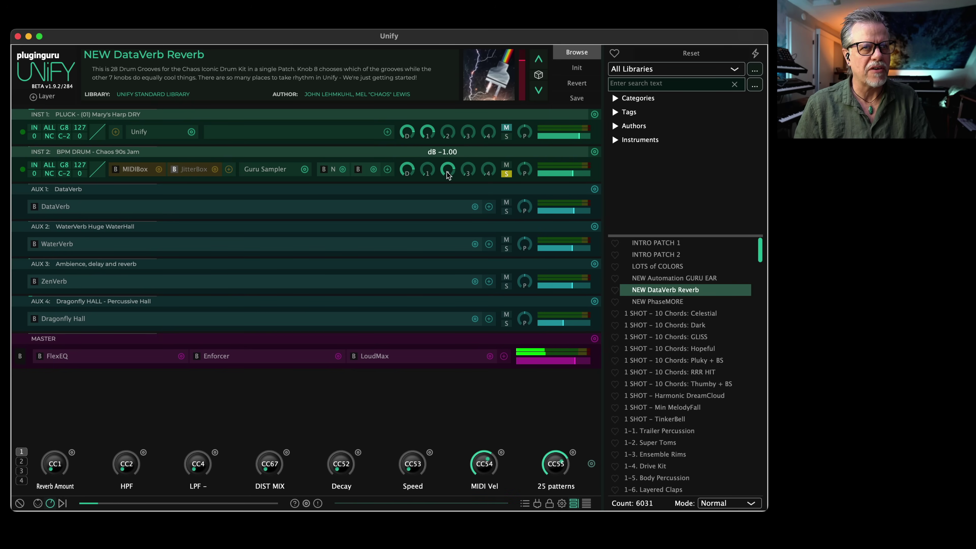
click(506, 136)
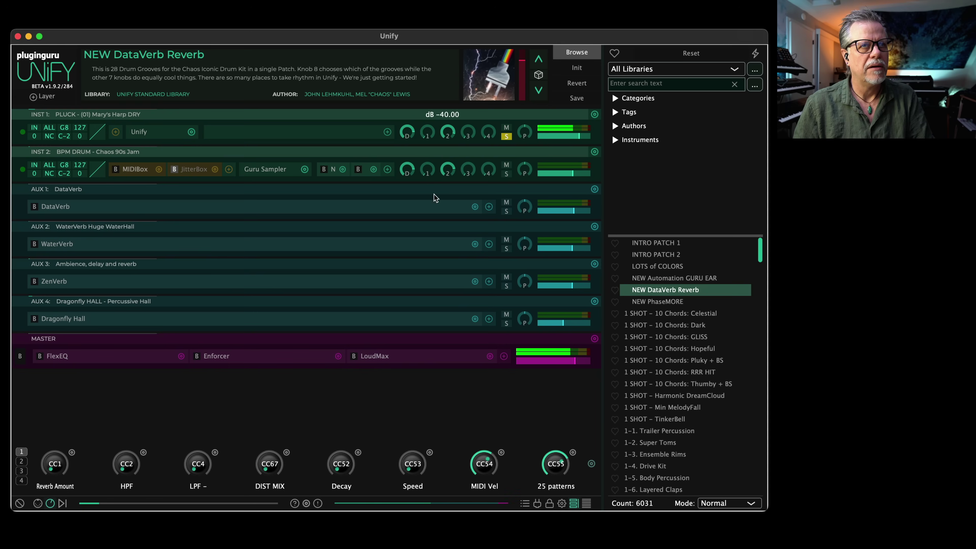
click(506, 136)
click(507, 166)
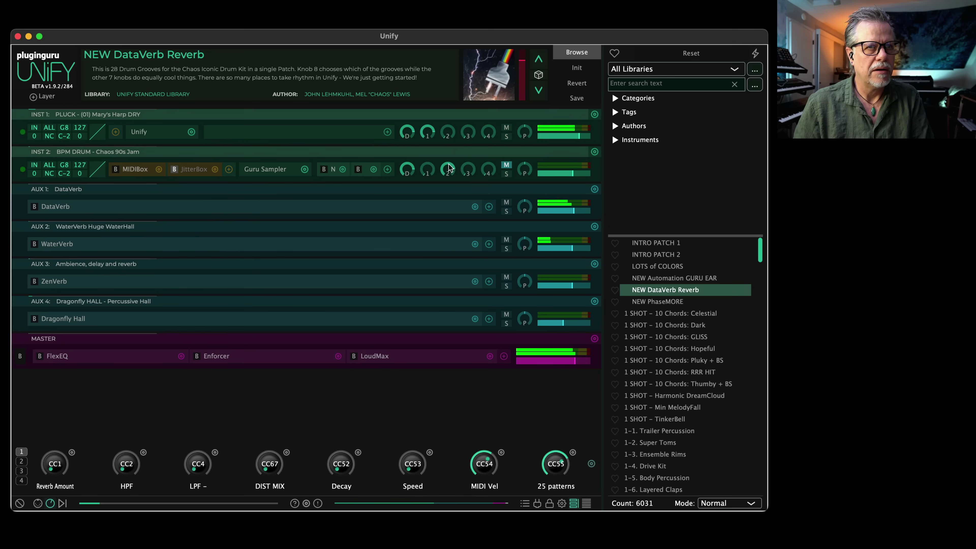
Raise DataVerb's Damping, PreFilter to about 0.78 and Decay to about 0.86, then close it
click(58, 207)
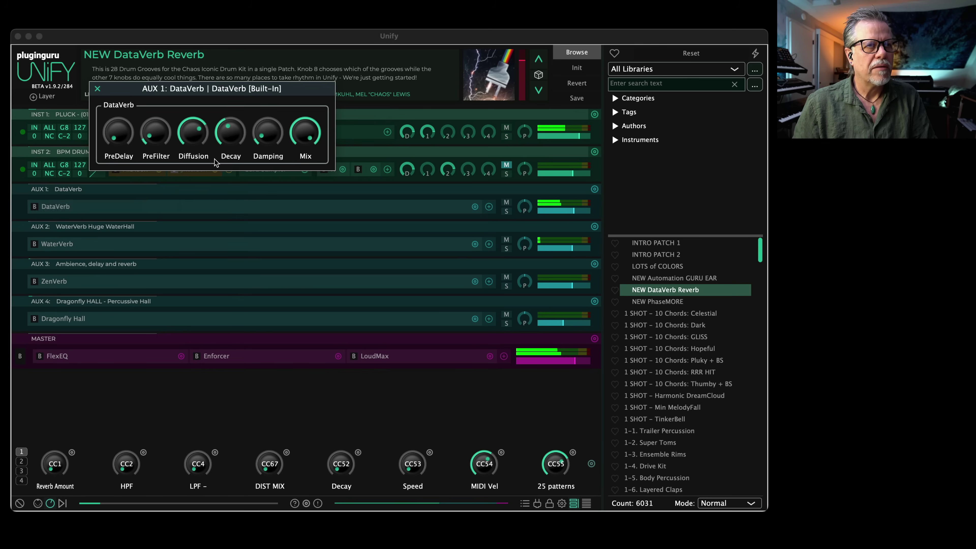
drag(268, 142, 256, 94)
drag(141, 128, 161, 126)
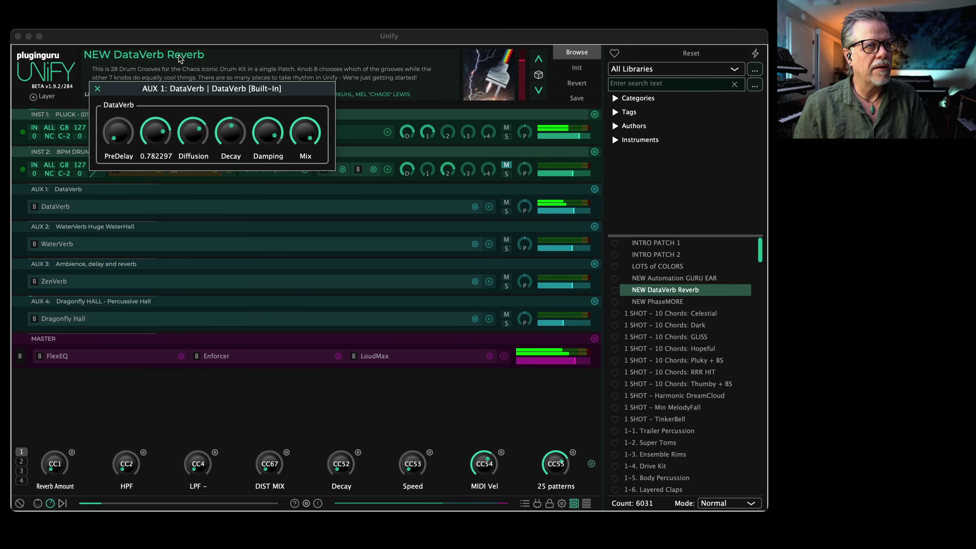
drag(229, 137, 239, 105)
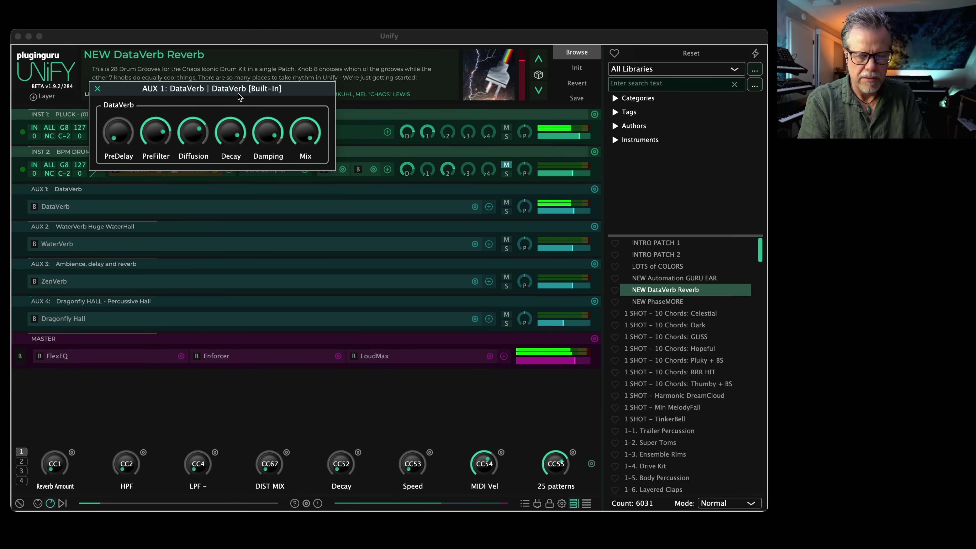
key(Escape)
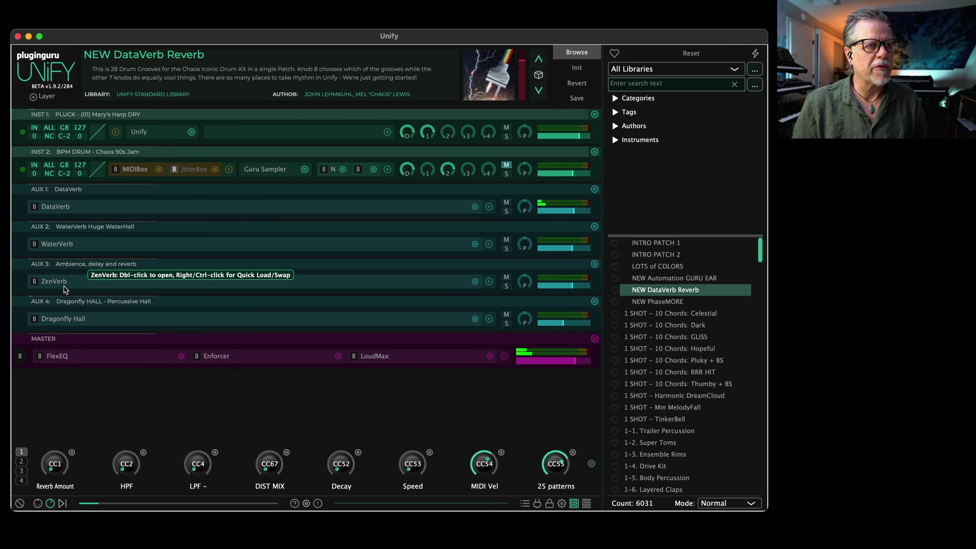
double_click(54, 285)
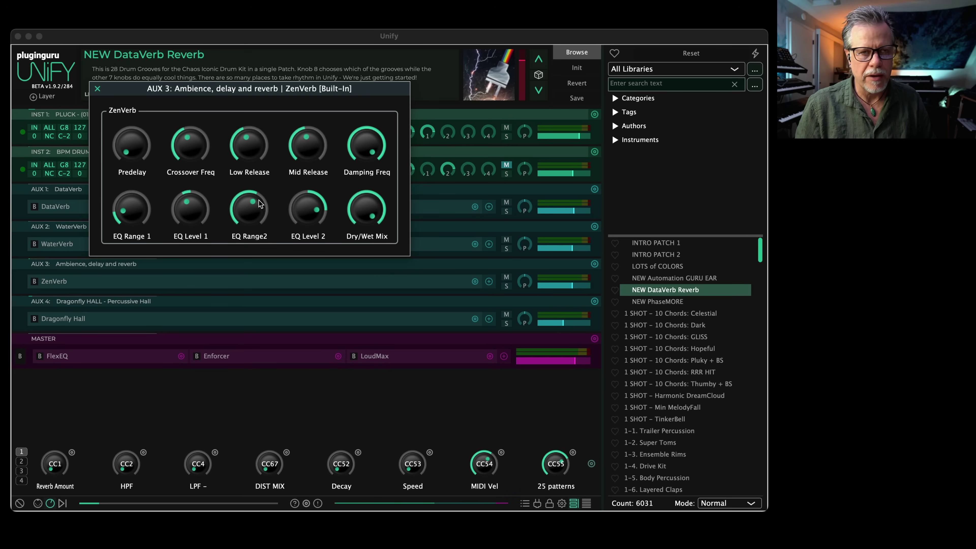
click(97, 89)
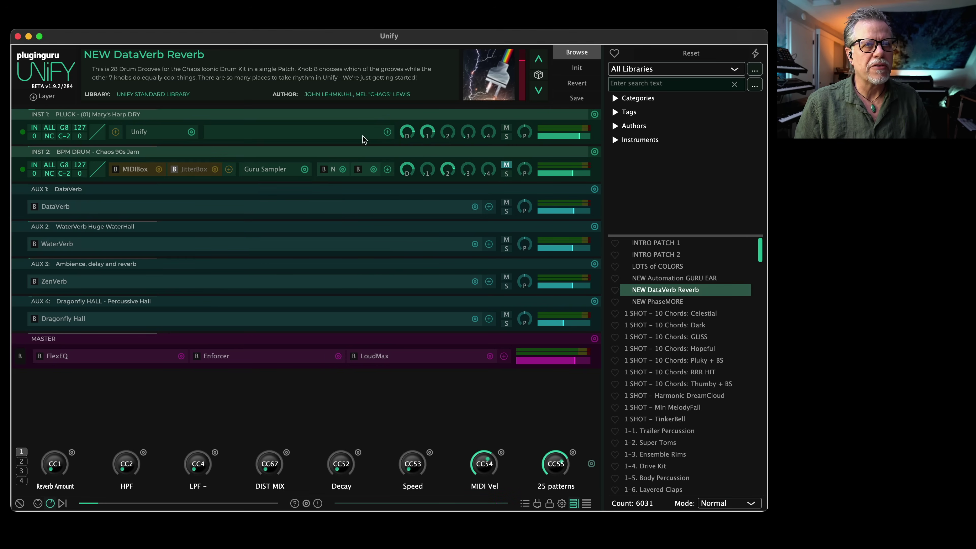
Mute the harp, unmute the drum layer, and raise its Aux Send 3 to ZenVerb to -3 dB
click(506, 174)
click(506, 173)
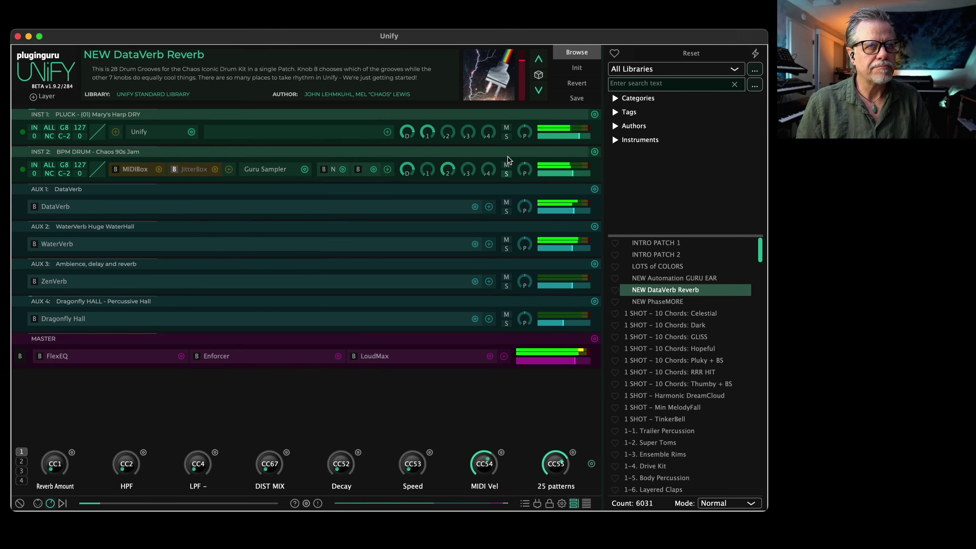
click(506, 128)
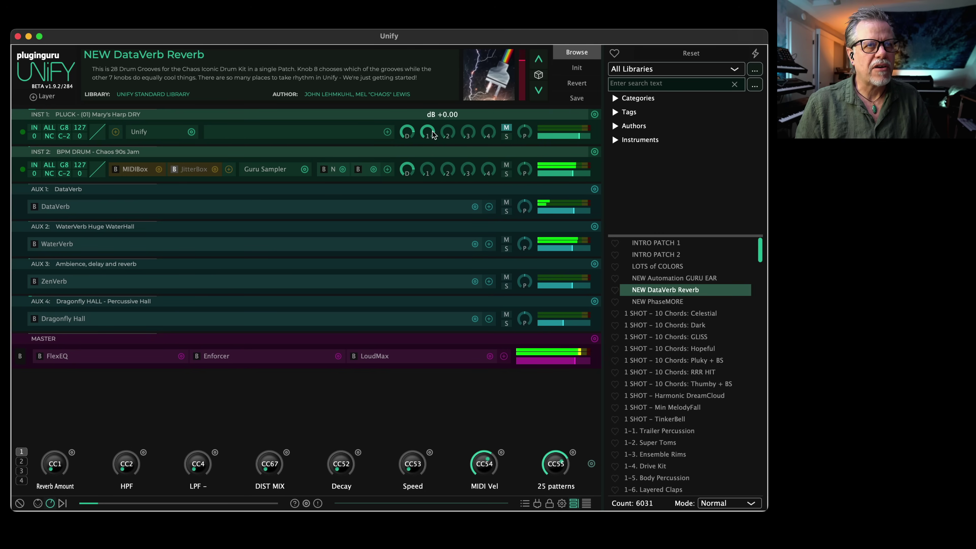
drag(467, 171, 480, 147)
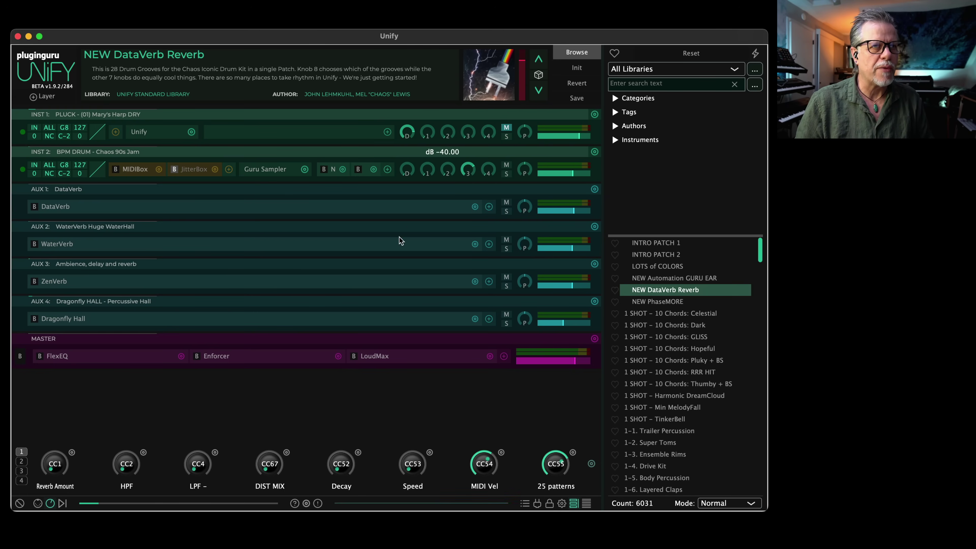
mouse_move(467, 173)
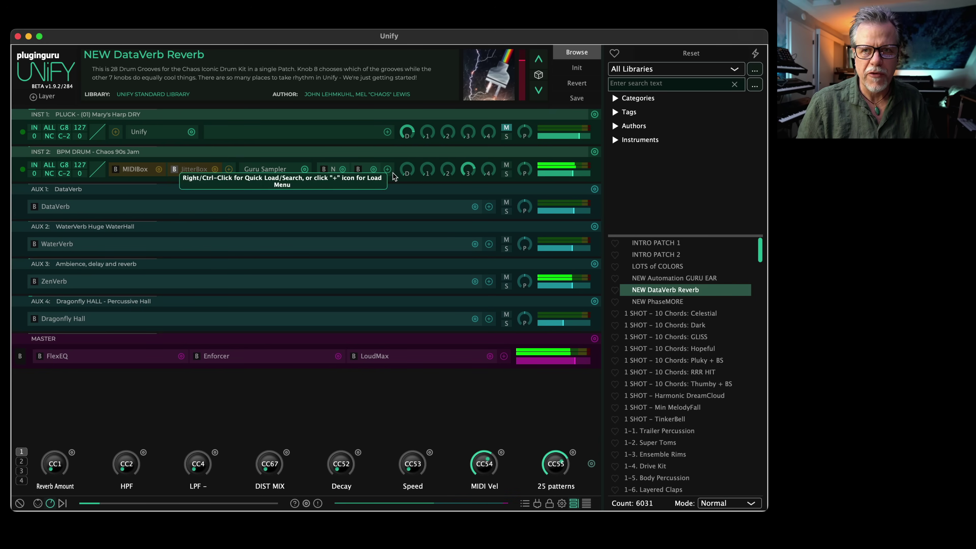
Boost ZenVerb's EQ Level 1 and shorten its Low Release time
double_click(60, 283)
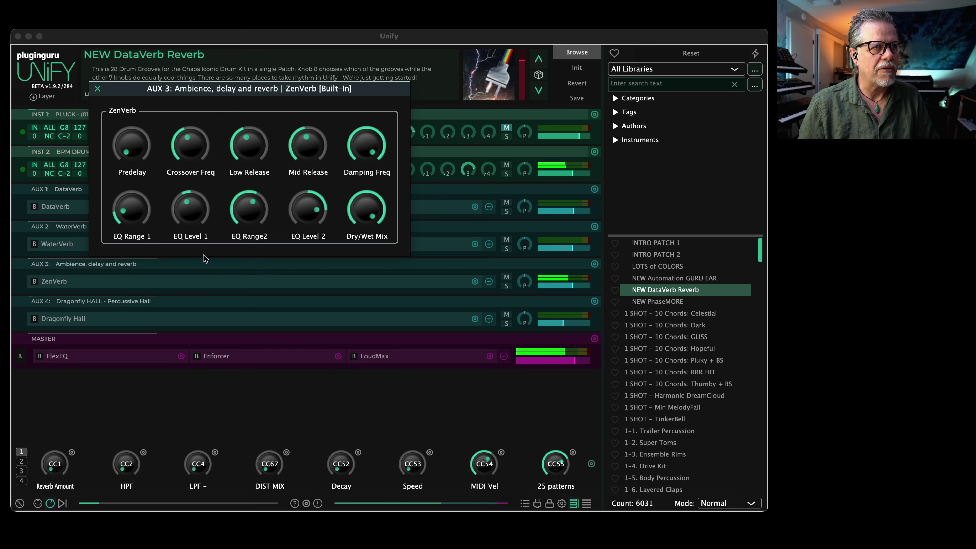
drag(188, 221, 197, 163)
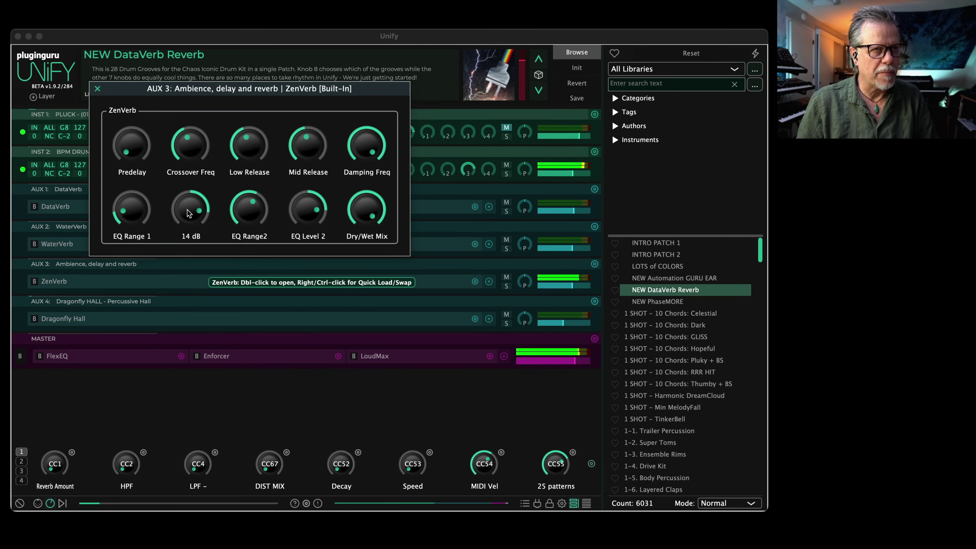
mouse_move(247, 147)
drag(247, 153, 246, 187)
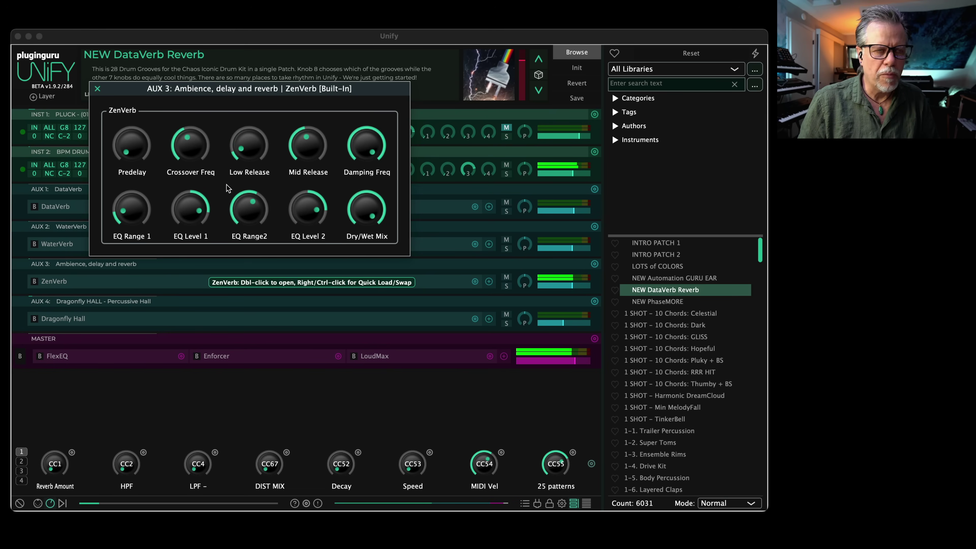
Set ZenVerb's EQ Range 2 and Range 1 (about 396 Hz) frequencies and EQ Level 1 to 11 dB
mouse_move(226, 168)
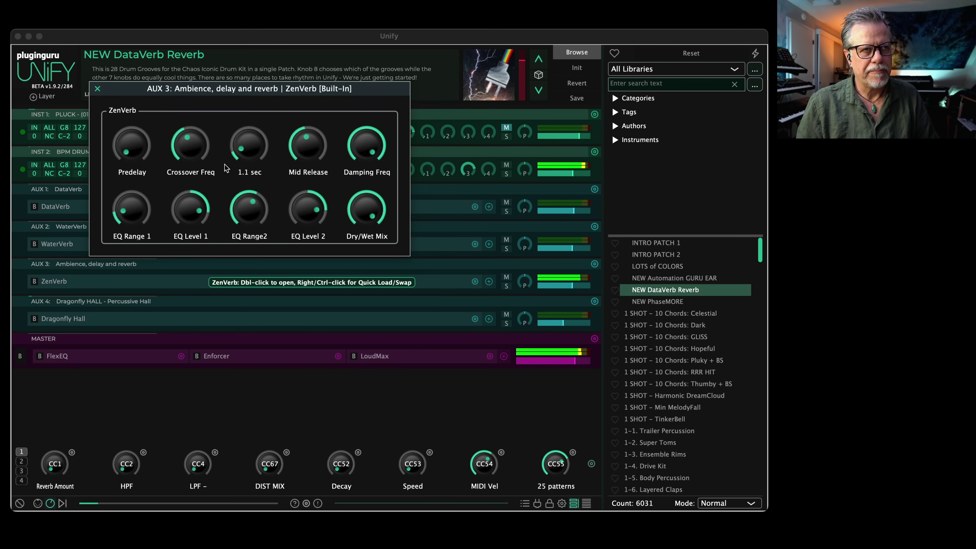
mouse_move(313, 152)
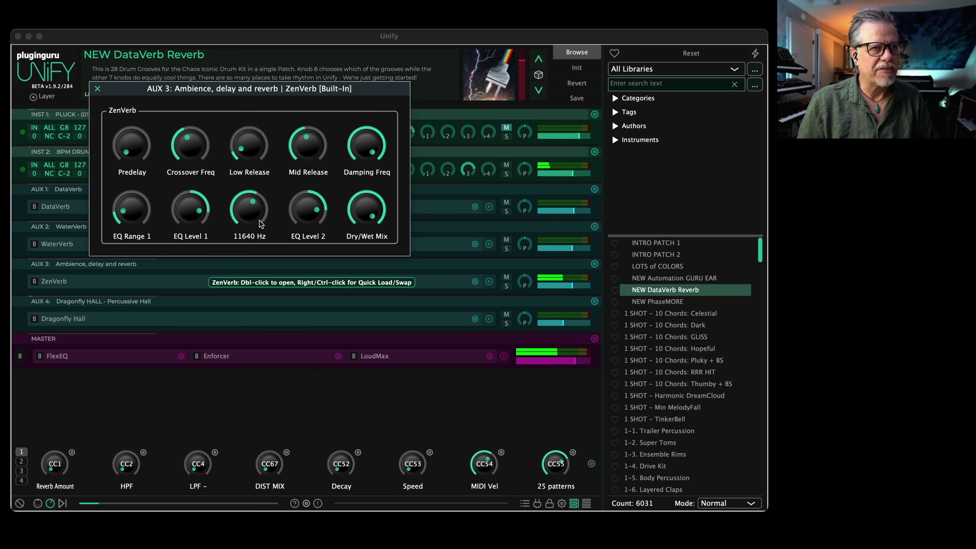
mouse_move(250, 222)
mouse_down()
mouse_move(252, 210)
mouse_move(244, 270)
mouse_move(243, 208)
mouse_move(249, 202)
mouse_move(257, 215)
mouse_up()
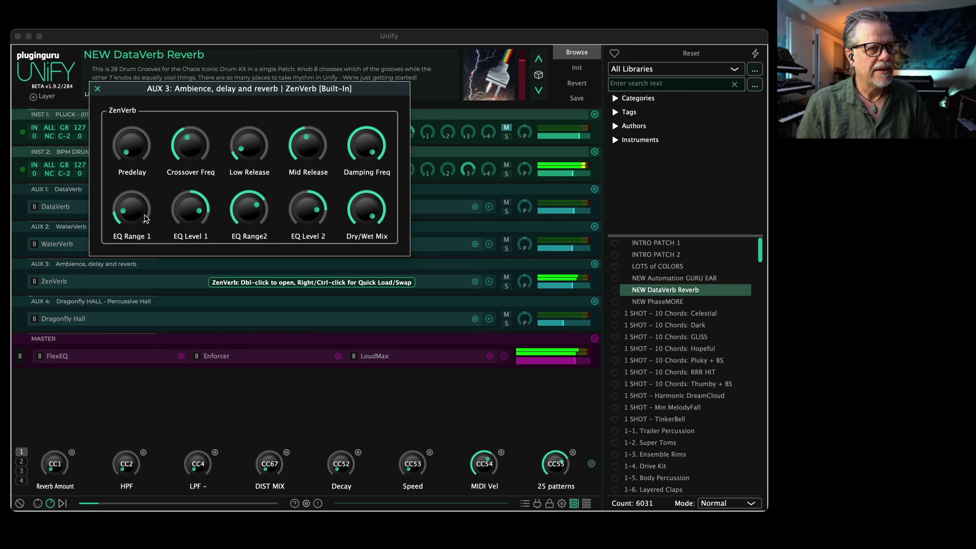
drag(128, 215, 137, 188)
mouse_move(190, 209)
mouse_down()
mouse_move(190, 219)
mouse_move(190, 209)
mouse_up()
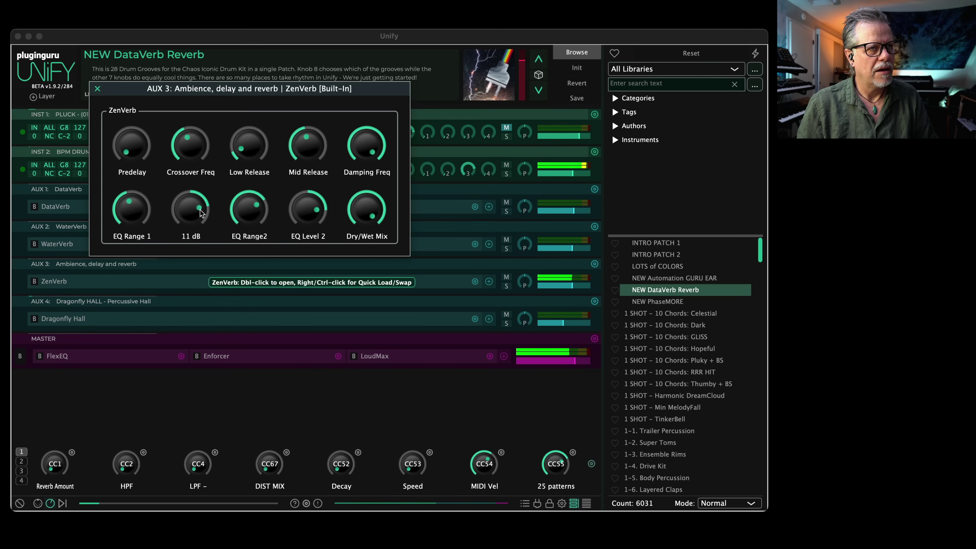
drag(249, 145, 194, 181)
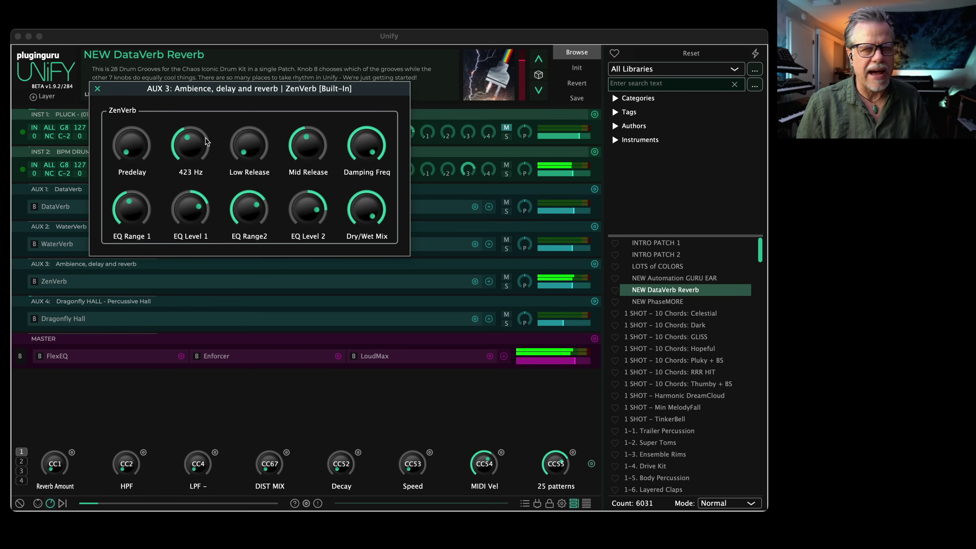
click(97, 88)
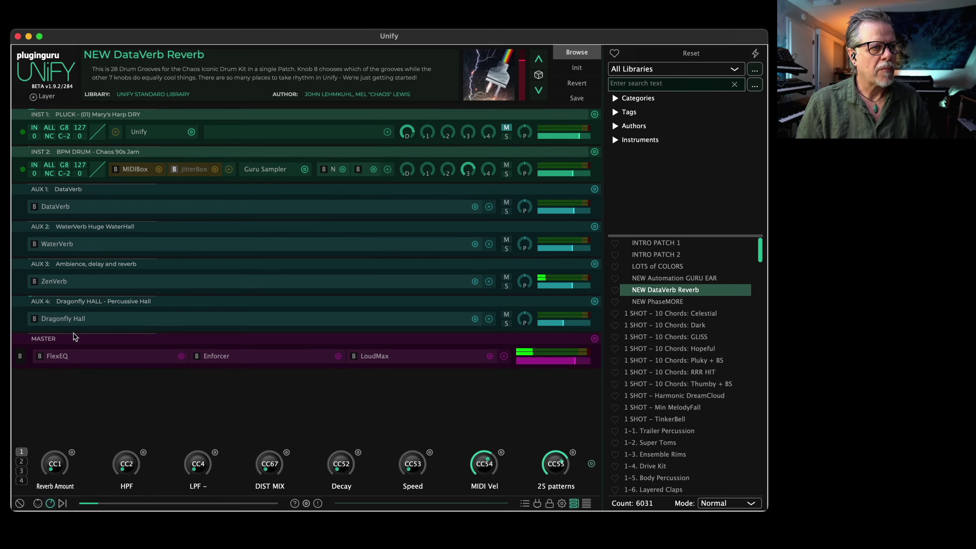
click(55, 319)
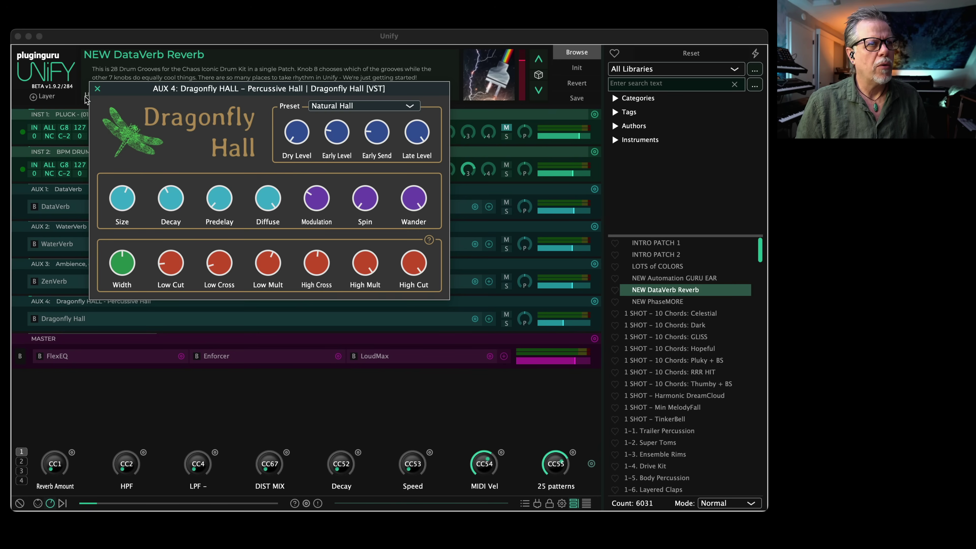
click(97, 89)
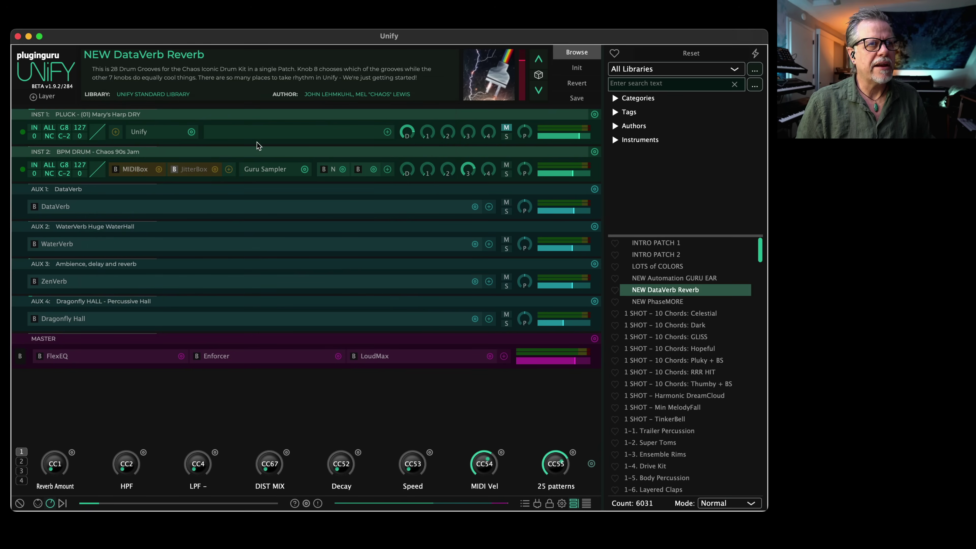
click(240, 134)
text(dragon)
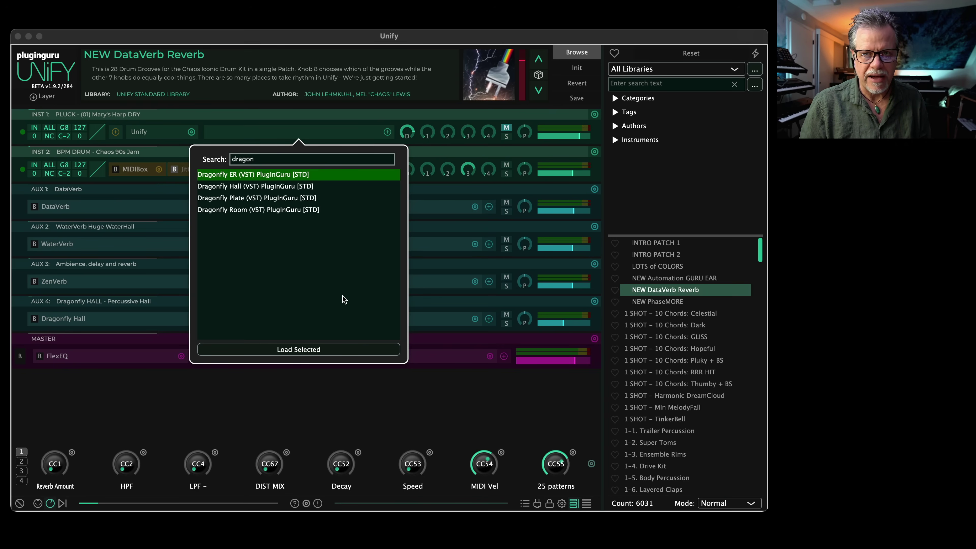
click(374, 401)
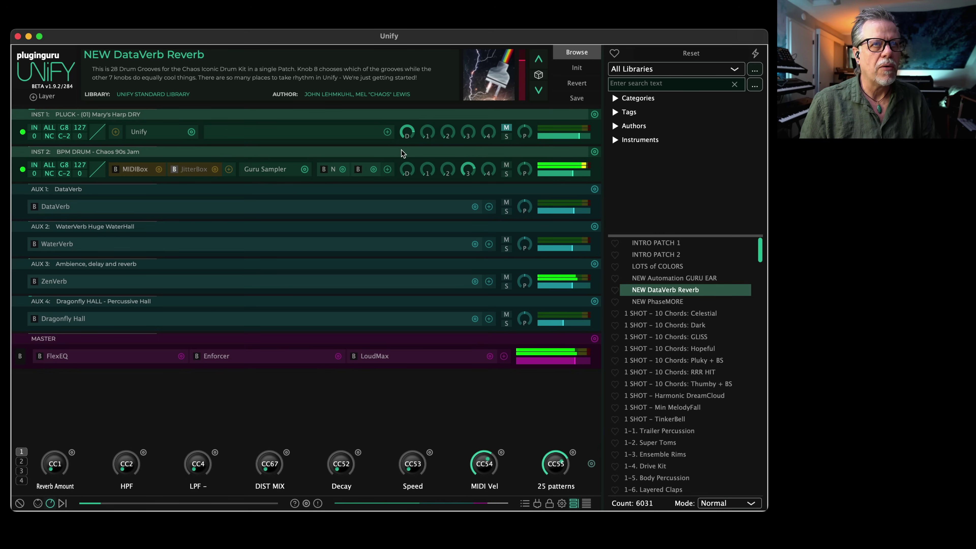
Raise the BPM DRUM layer's volume to -7 dB
mouse_move(489, 138)
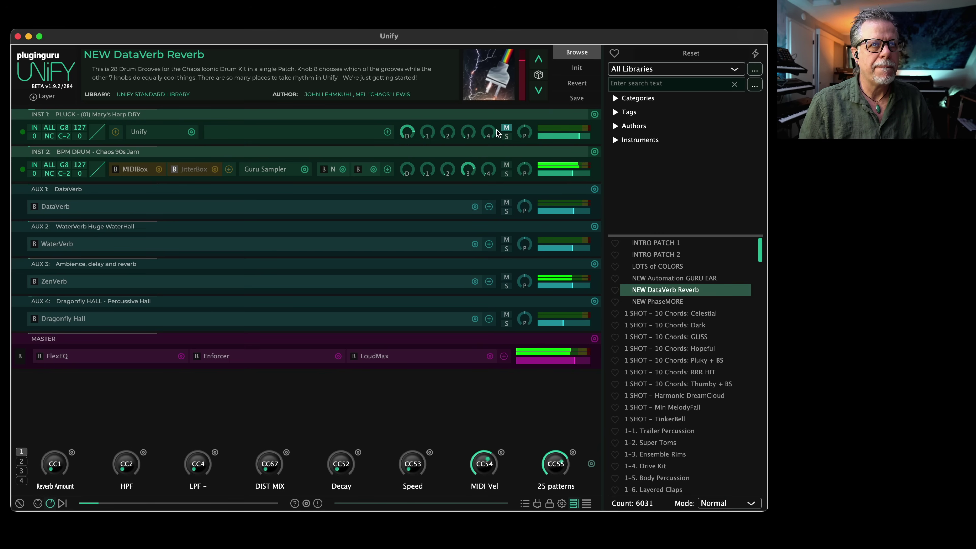
mouse_move(491, 169)
drag(496, 152, 481, 195)
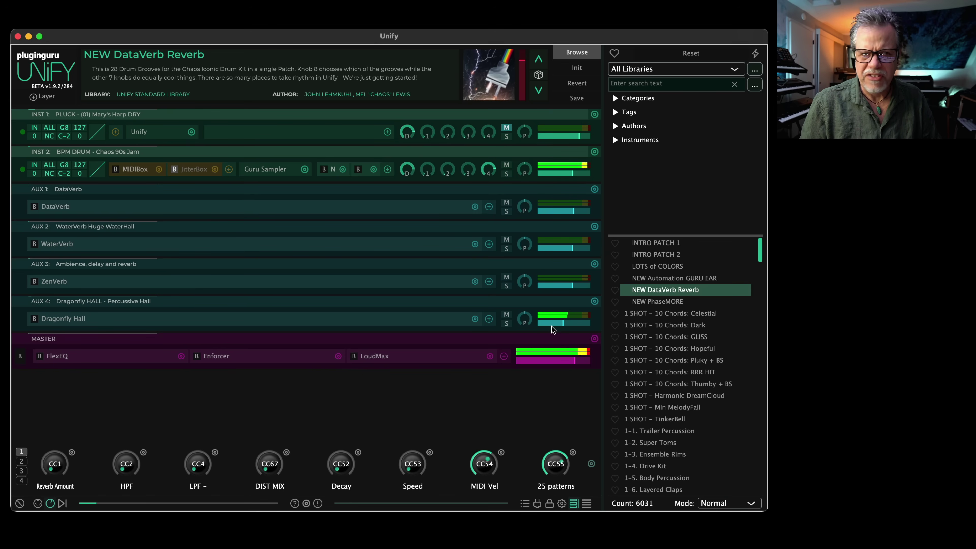
Switch the AUX 4 Dragonfly Hall reverb from Natural Hall to the Large Clear Hall preset
click(55, 317)
click(334, 109)
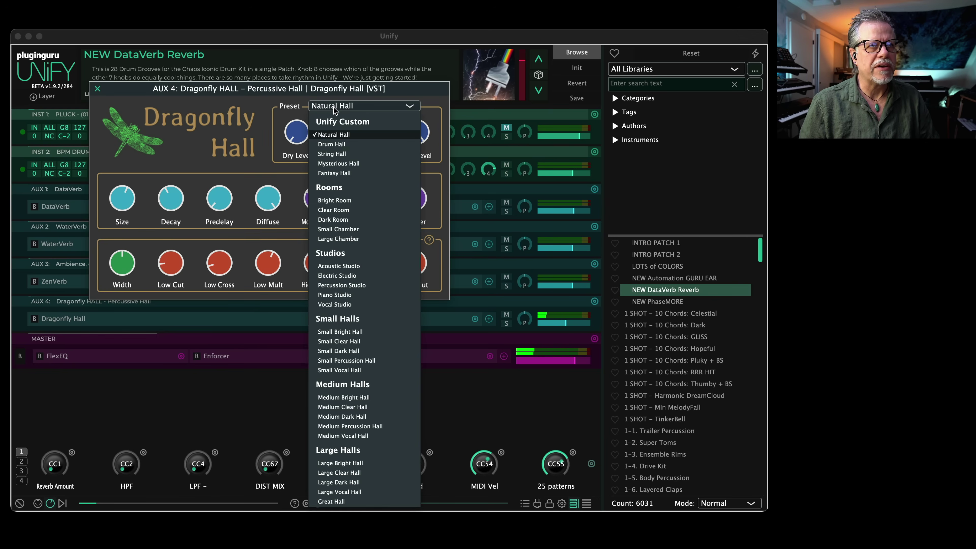
click(339, 472)
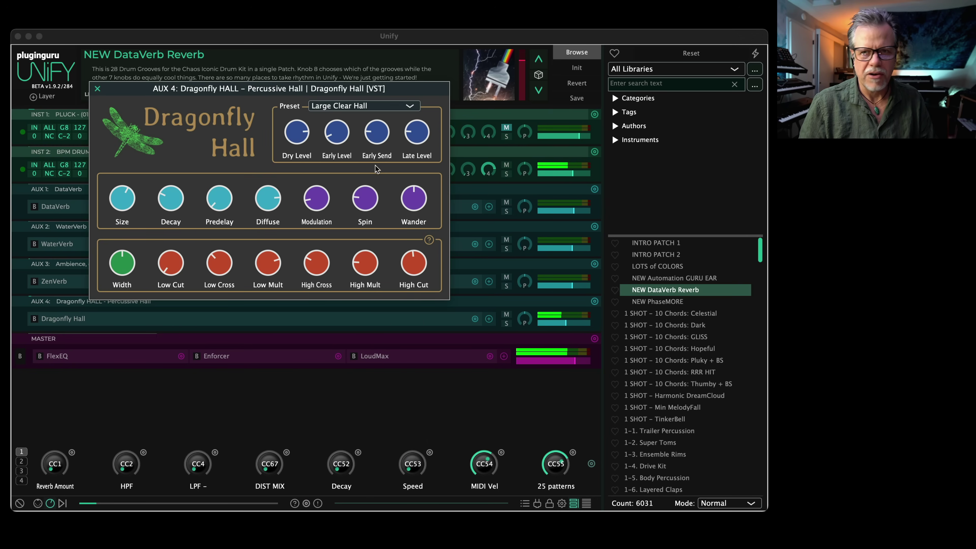
click(98, 89)
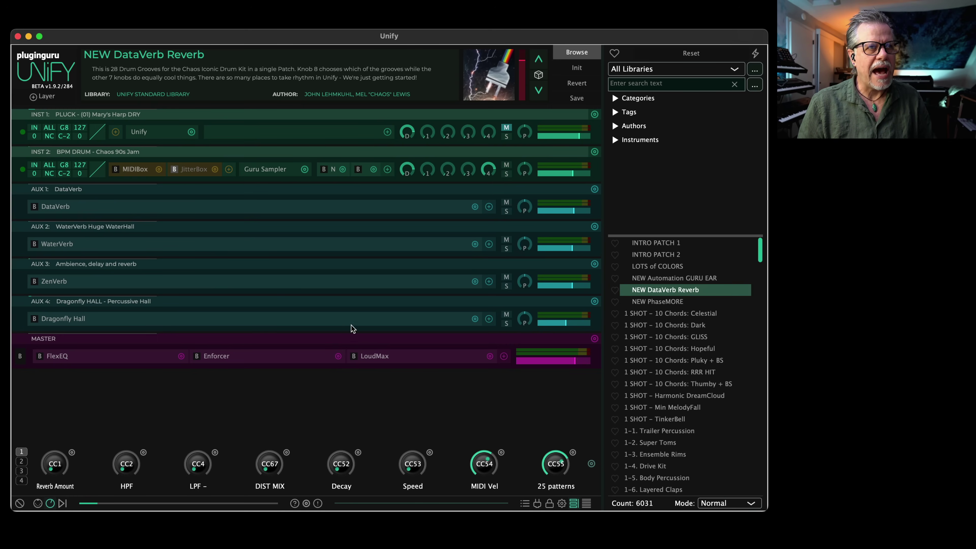
Load the NEW PhaseMORE patch and browse the master phaser presets, keeping Medium Phased Love
key(Down)
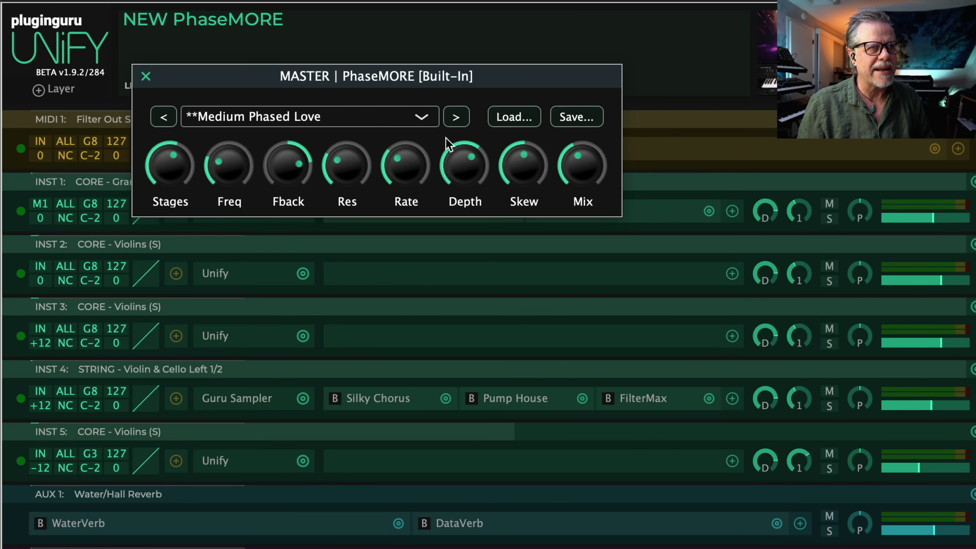
mouse_move(332, 147)
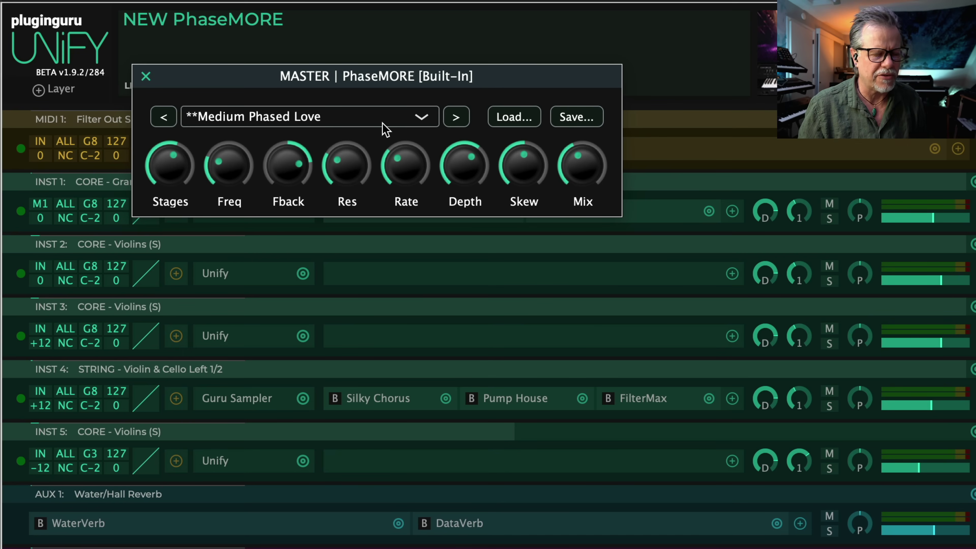
click(320, 116)
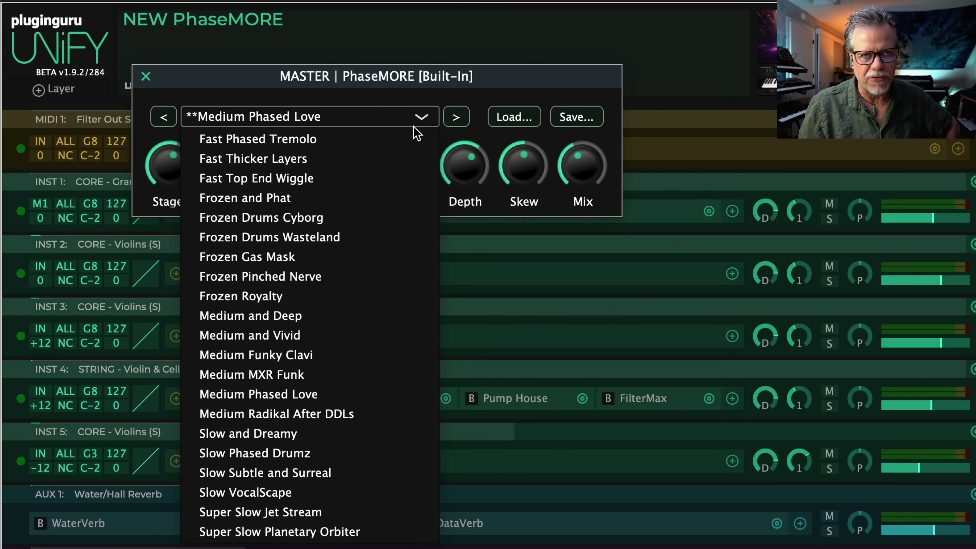
click(497, 76)
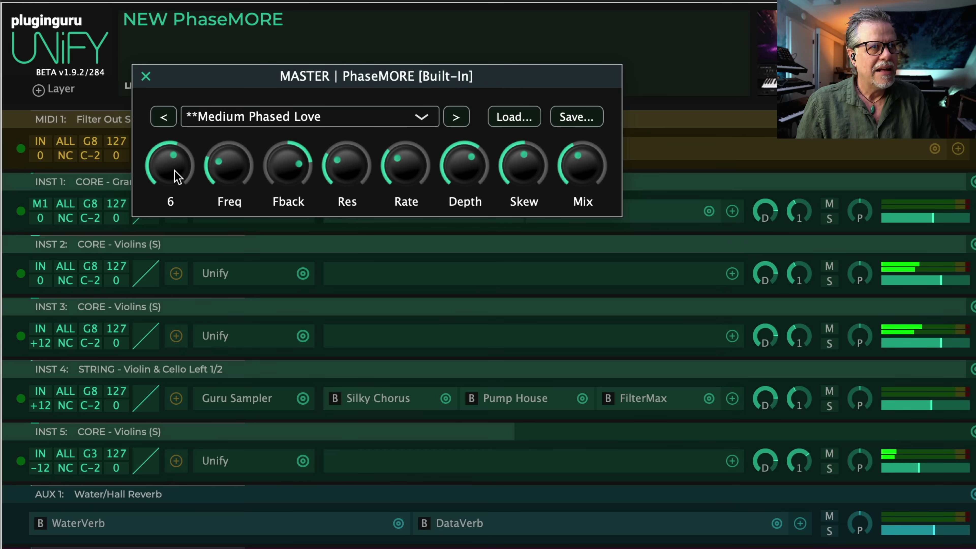
Drop the Medium Phased Love phaser stages from 6 to 1, then set them to 2
drag(173, 164, 164, 302)
mouse_move(286, 167)
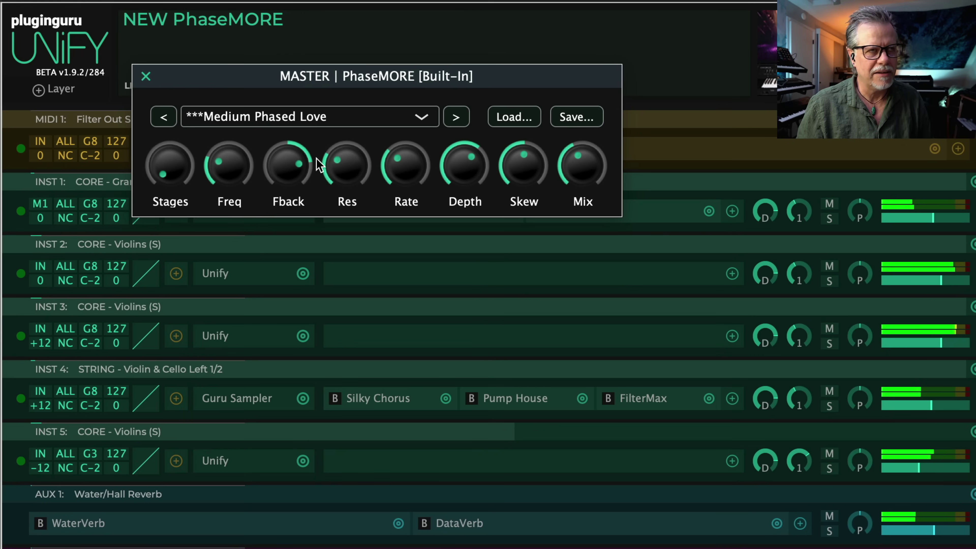
drag(183, 163, 194, 37)
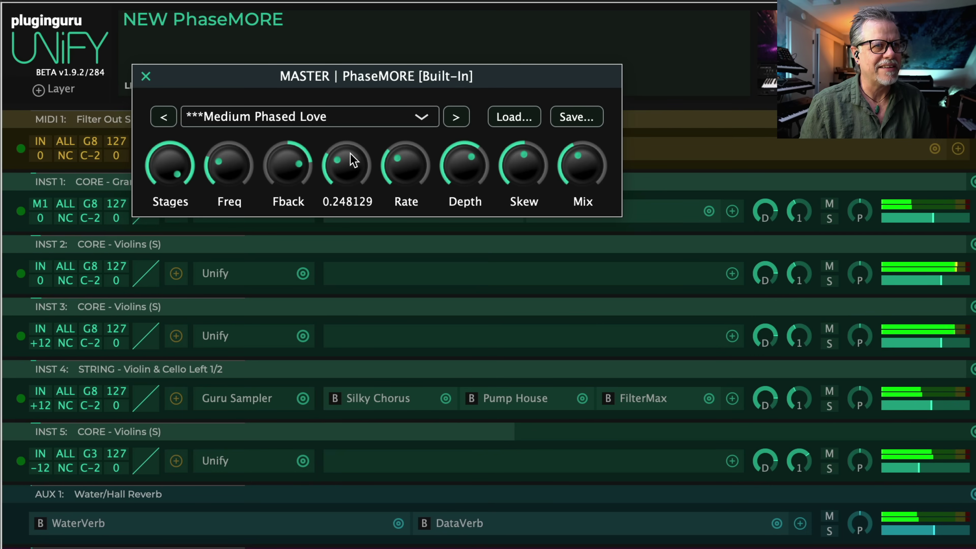
Rework phaser feedback and resonance, and slow the rate to about 0.43 Hz
drag(288, 166, 277, 297)
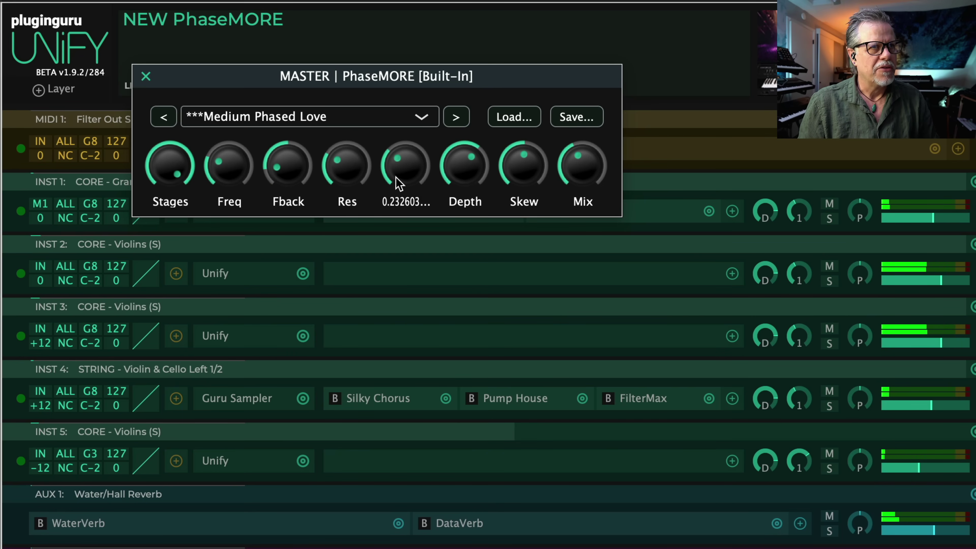
drag(396, 176, 426, 96)
drag(385, 156, 279, 242)
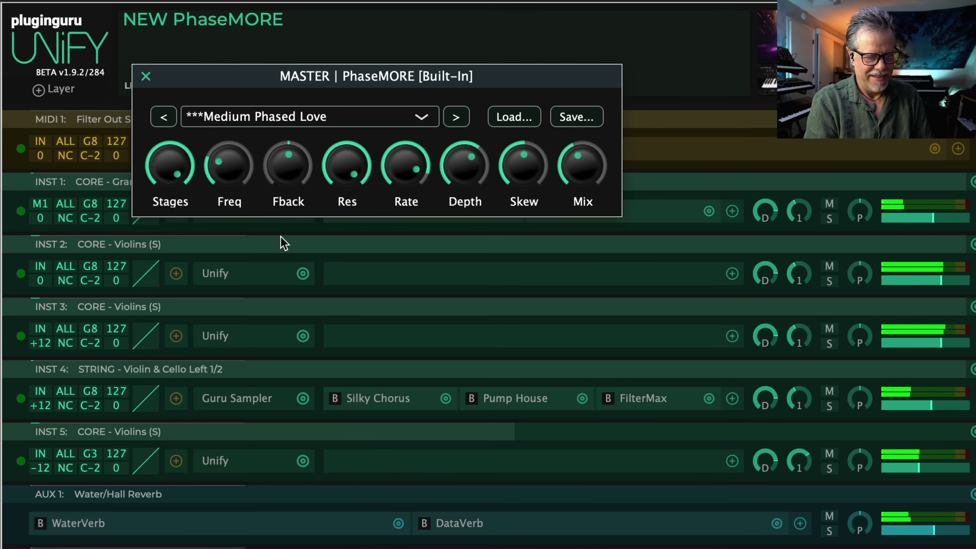
mouse_move(345, 169)
mouse_down()
mouse_move(327, 238)
mouse_move(329, 342)
mouse_move(332, 182)
mouse_up()
drag(401, 165, 418, 232)
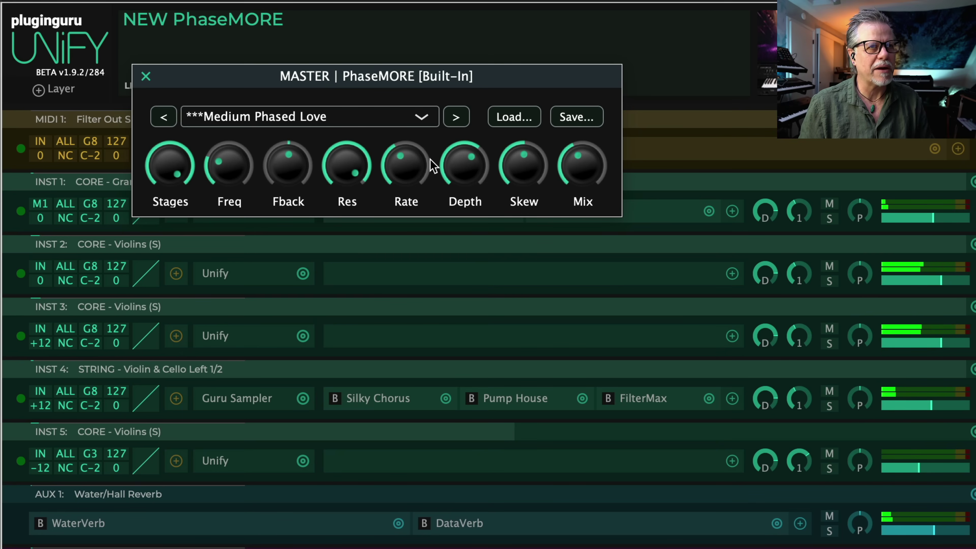
Close the master PhaseMORE editor window
click(145, 76)
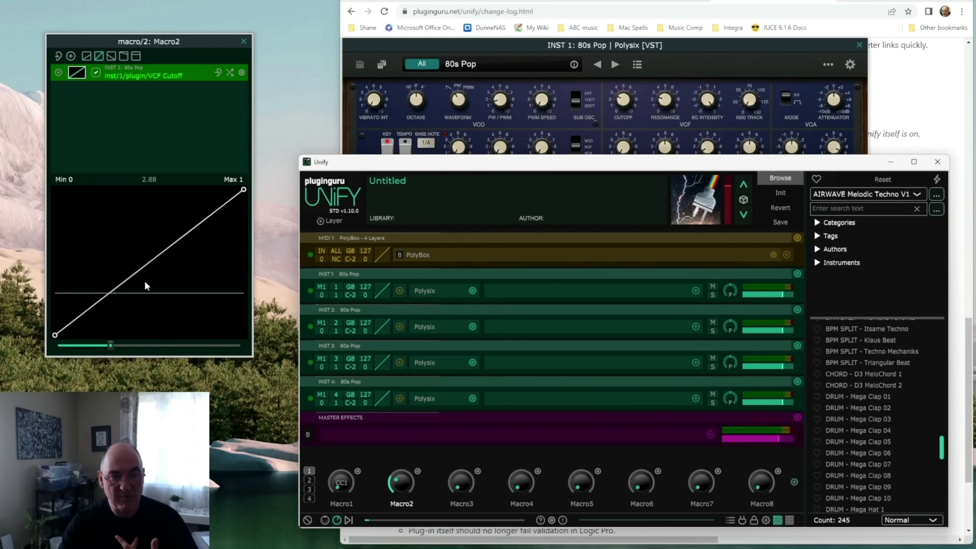
Bend Macro2 into a concave curve and duplicate its VCF Cutoff link to all four Polysix layers
drag(145, 281, 141, 243)
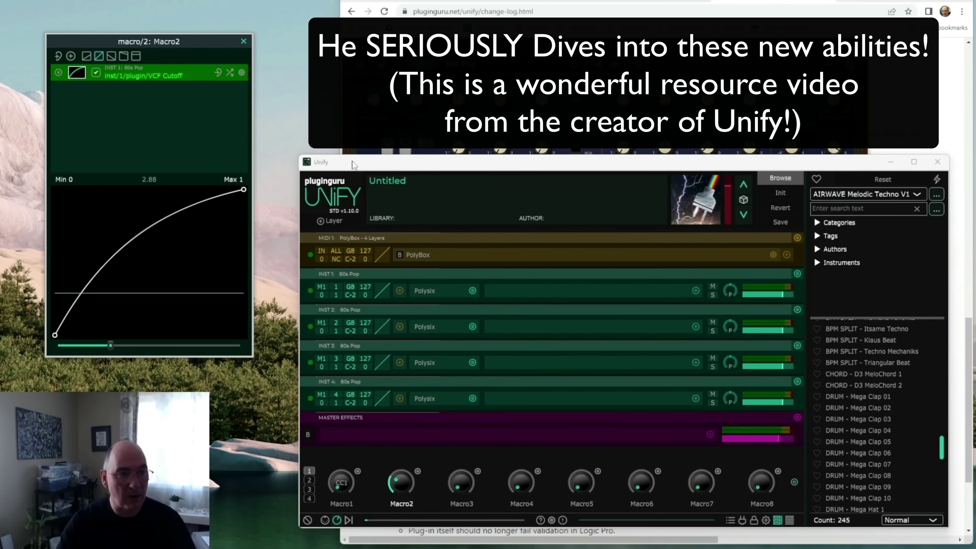
click(242, 73)
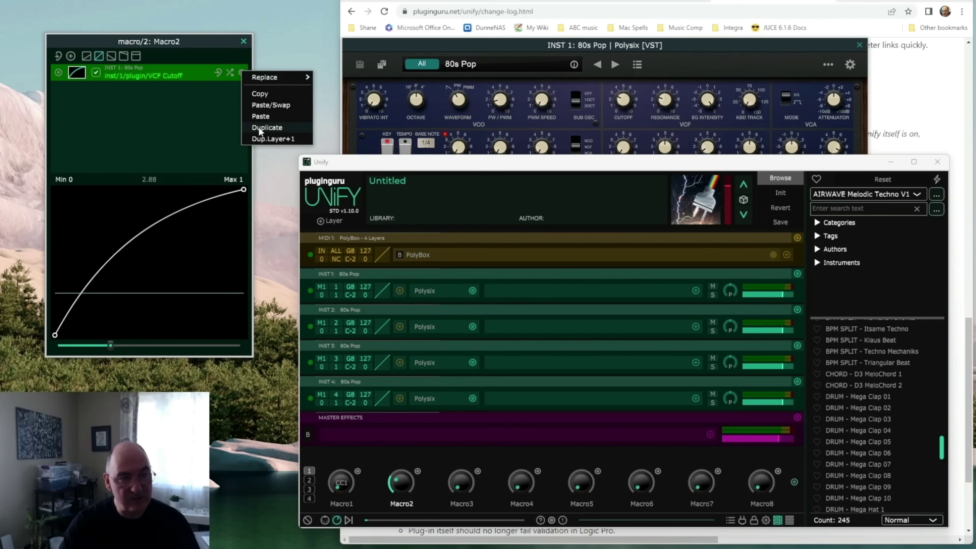
click(220, 129)
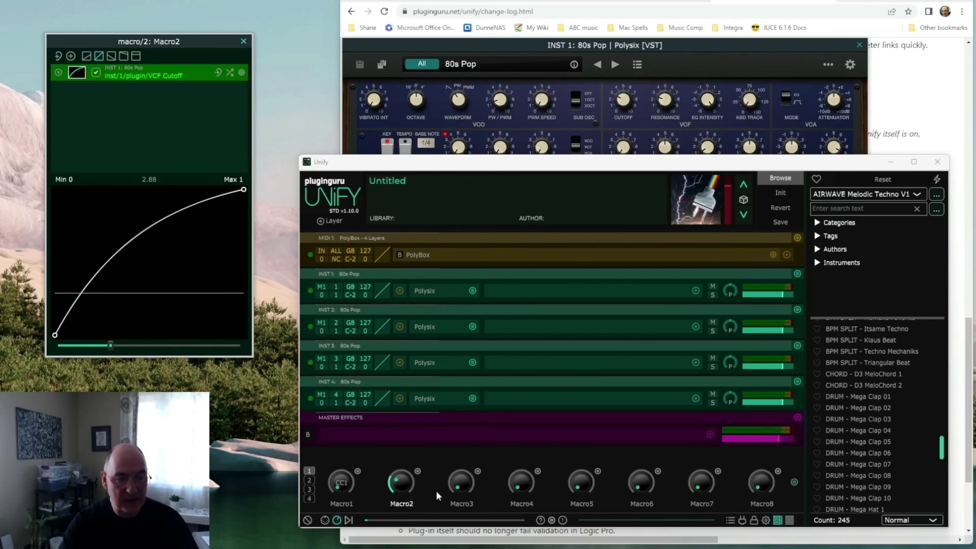
click(418, 471)
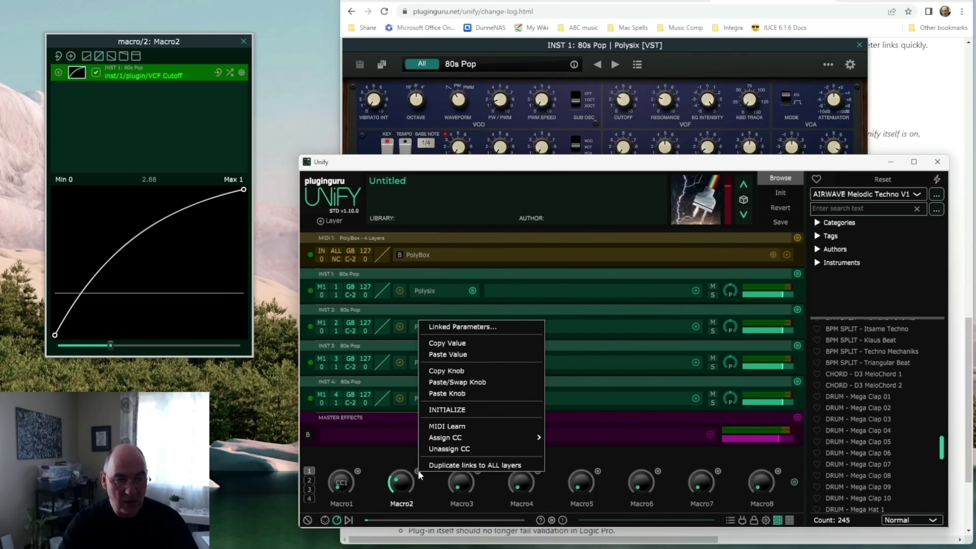
click(458, 463)
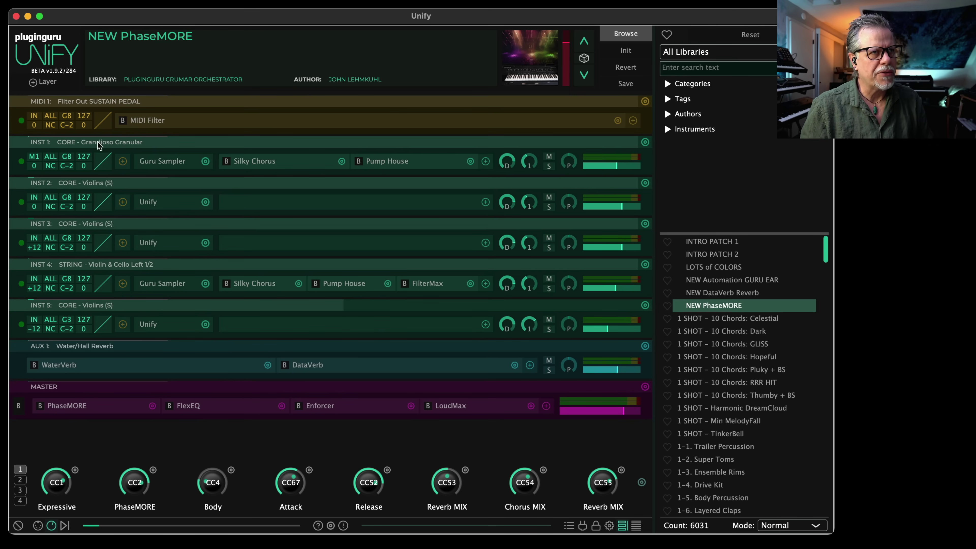
Speed up the Grandioso Granular sampler's LFO rate, then duplicate the PhaseMORE macro's links to all layers
click(148, 166)
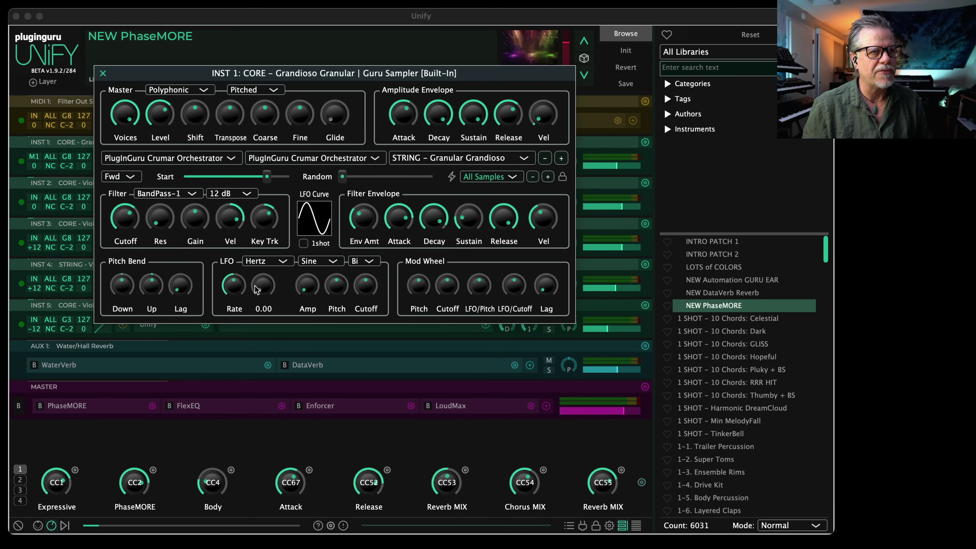
mouse_move(238, 286)
mouse_down()
mouse_move(250, 206)
mouse_move(238, 294)
mouse_up()
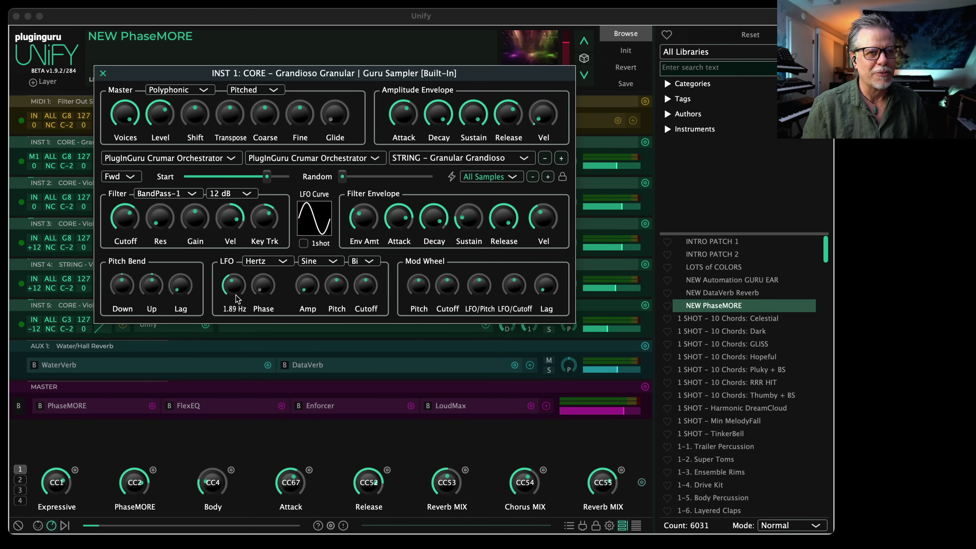
click(103, 73)
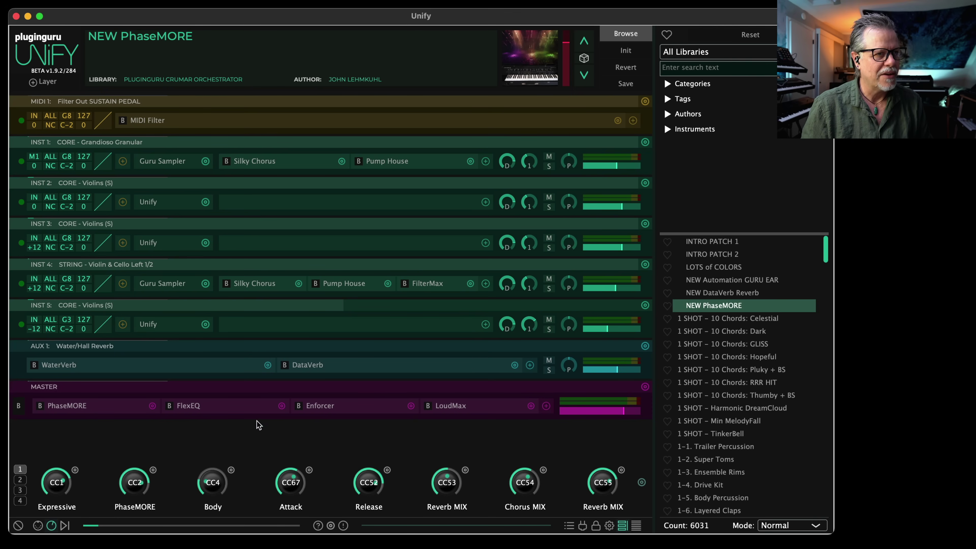
click(153, 471)
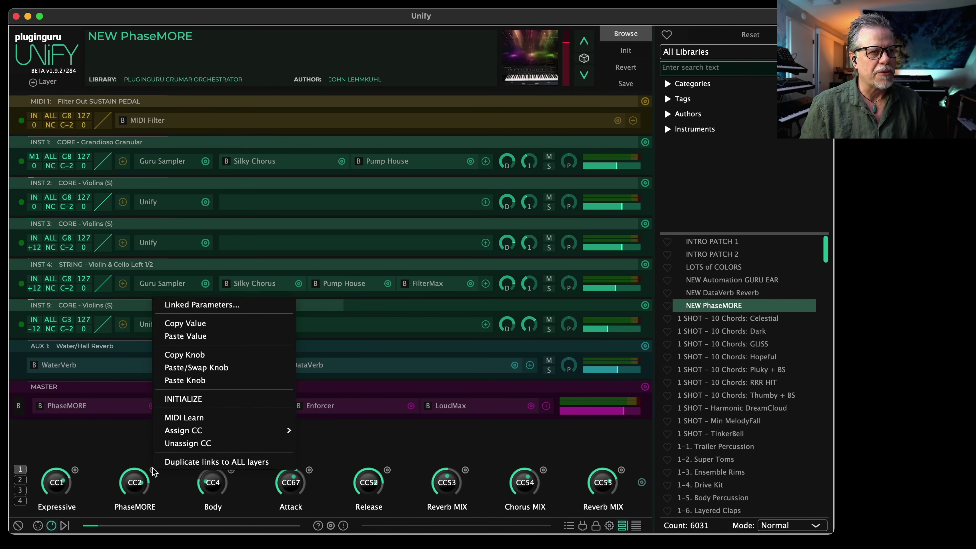
click(216, 462)
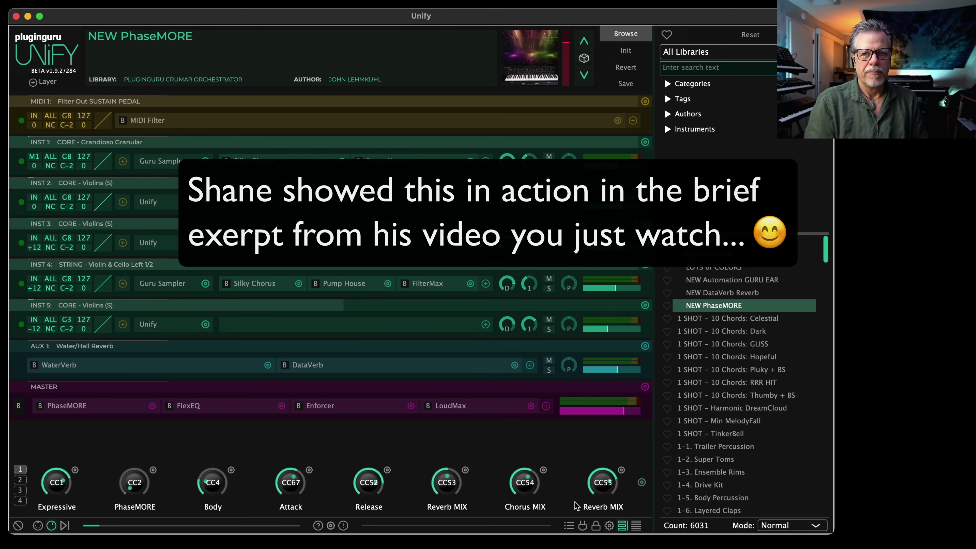